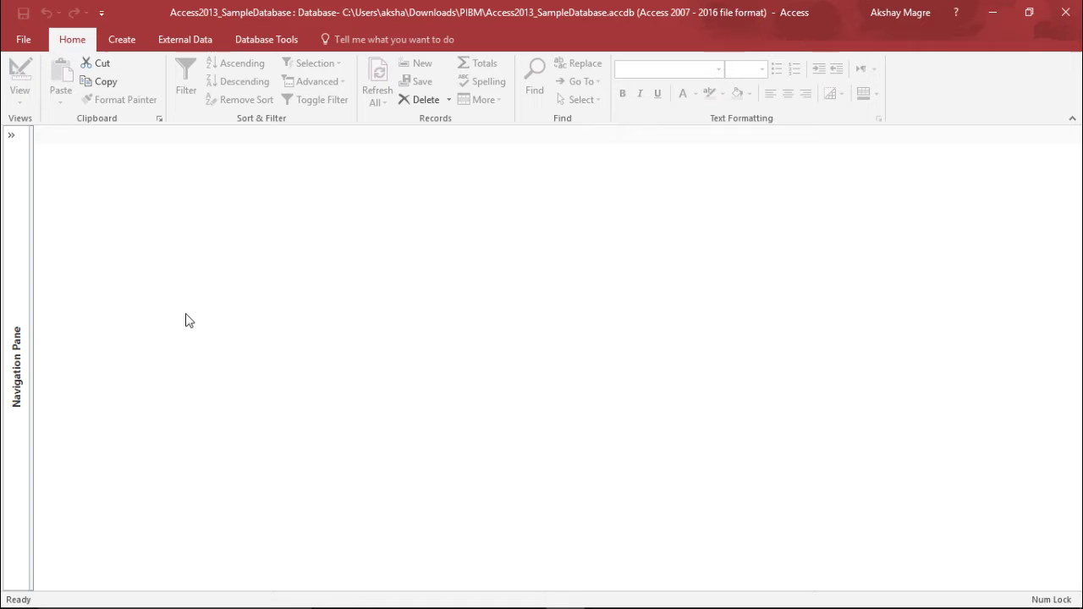
Open the December Orders report from the Navigation Pane, then collapse the pane.
left_click(11, 135)
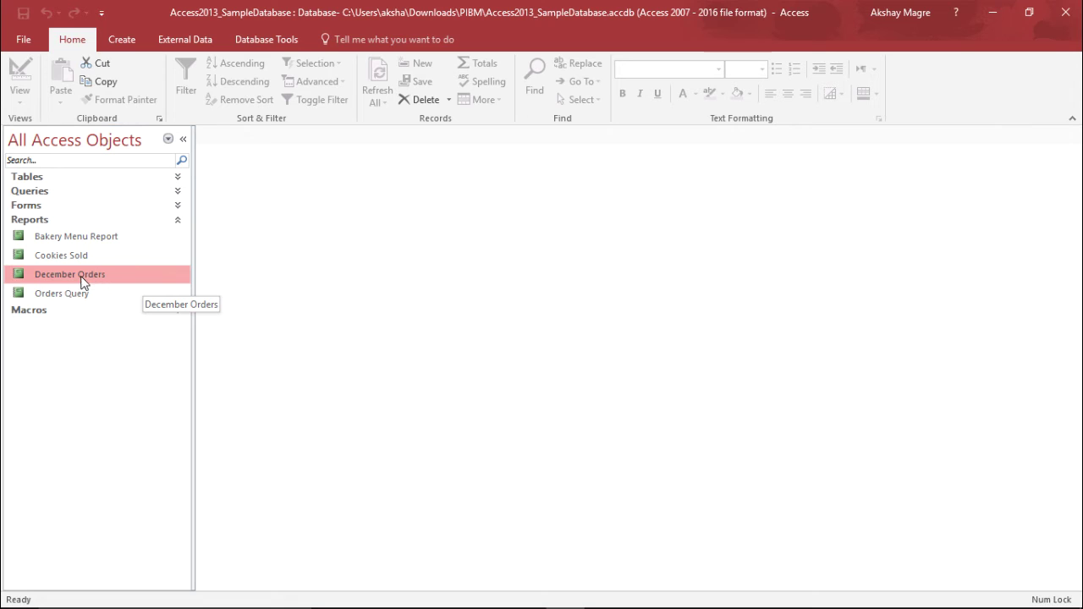
double_click(83, 279)
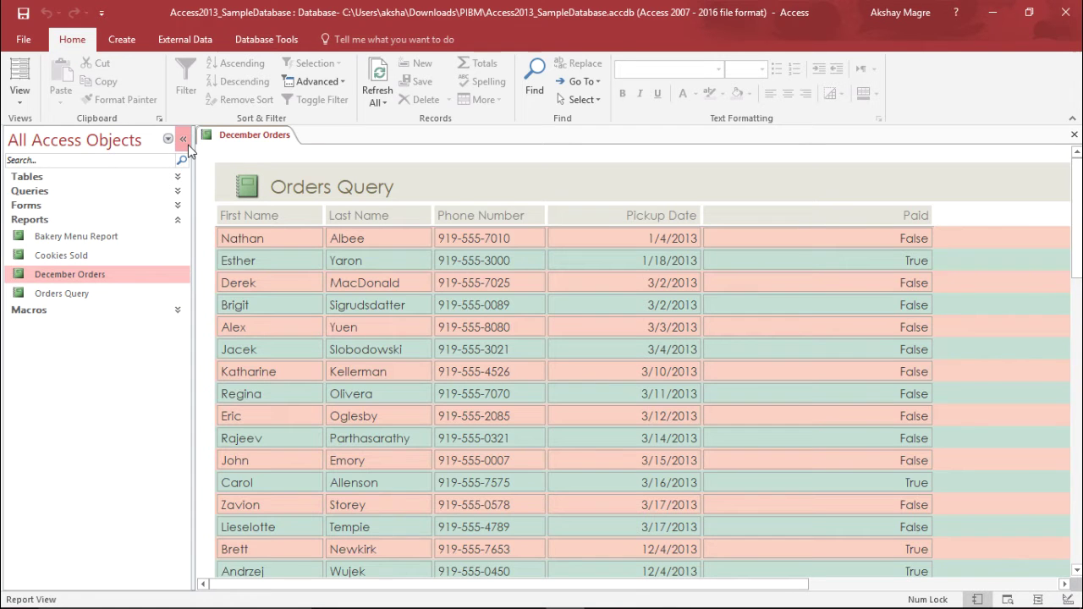
left_click(183, 139)
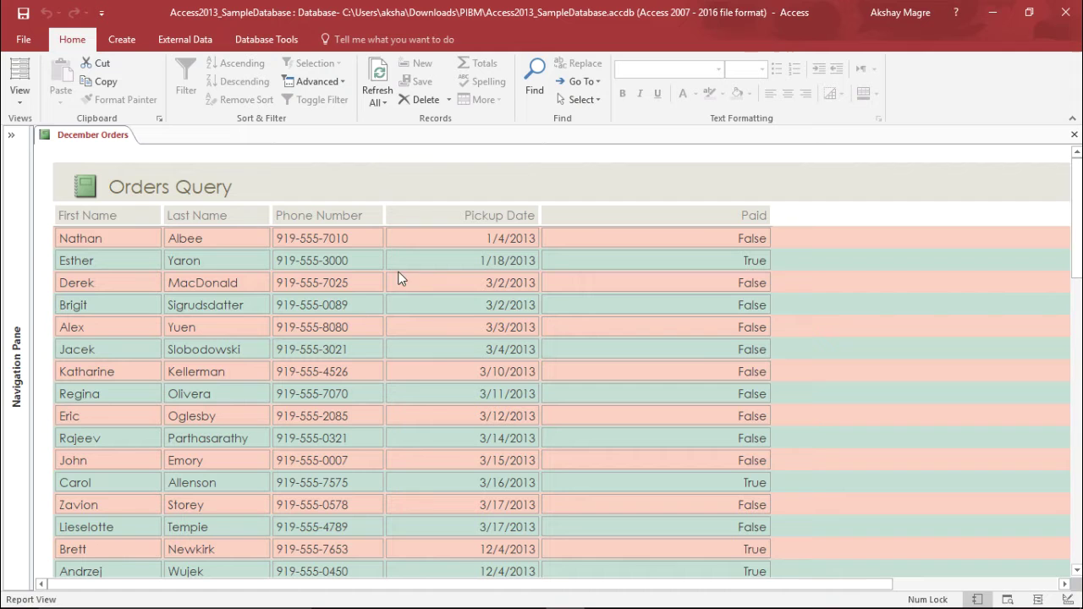
Switch December Orders to Print Preview and confirm page 2 holds only the Paid column.
left_click(19, 100)
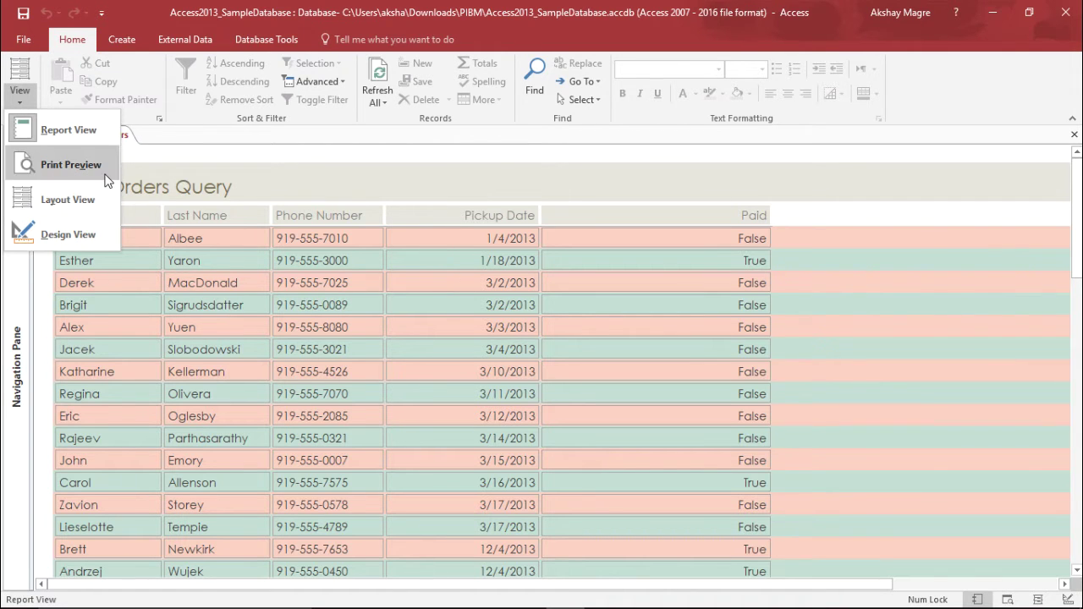
left_click(75, 166)
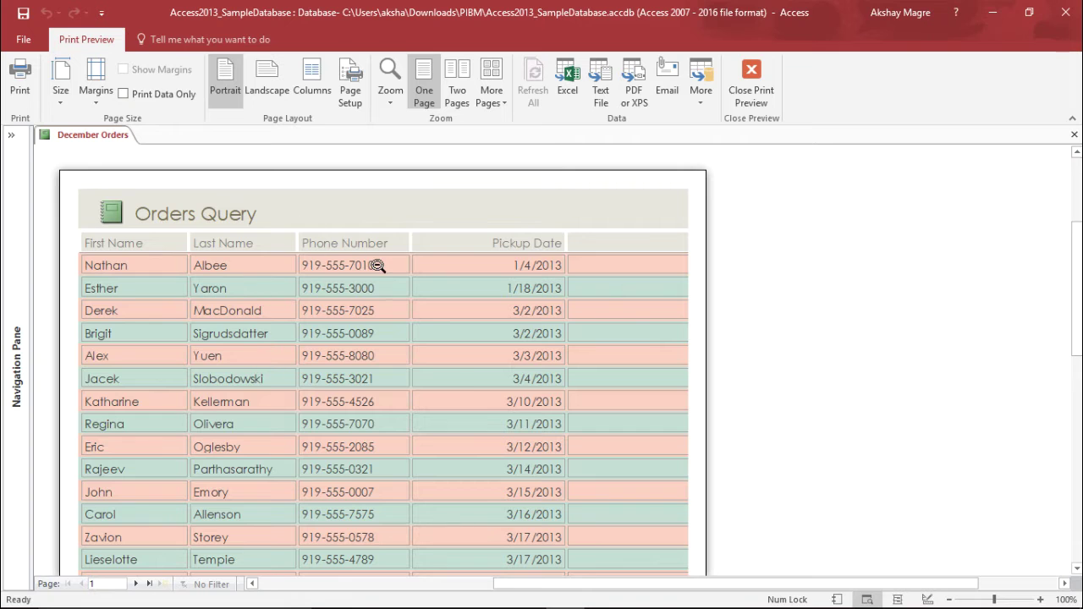
scroll(374, 269, "down", 3)
scroll(376, 269, "up", 1)
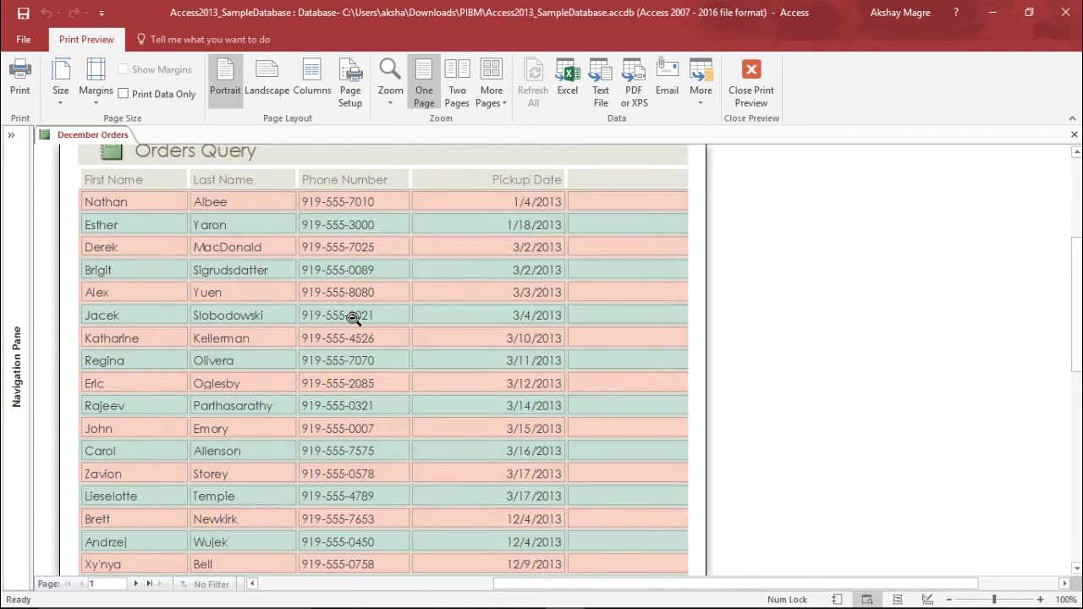
scroll(353, 318, "up", 2)
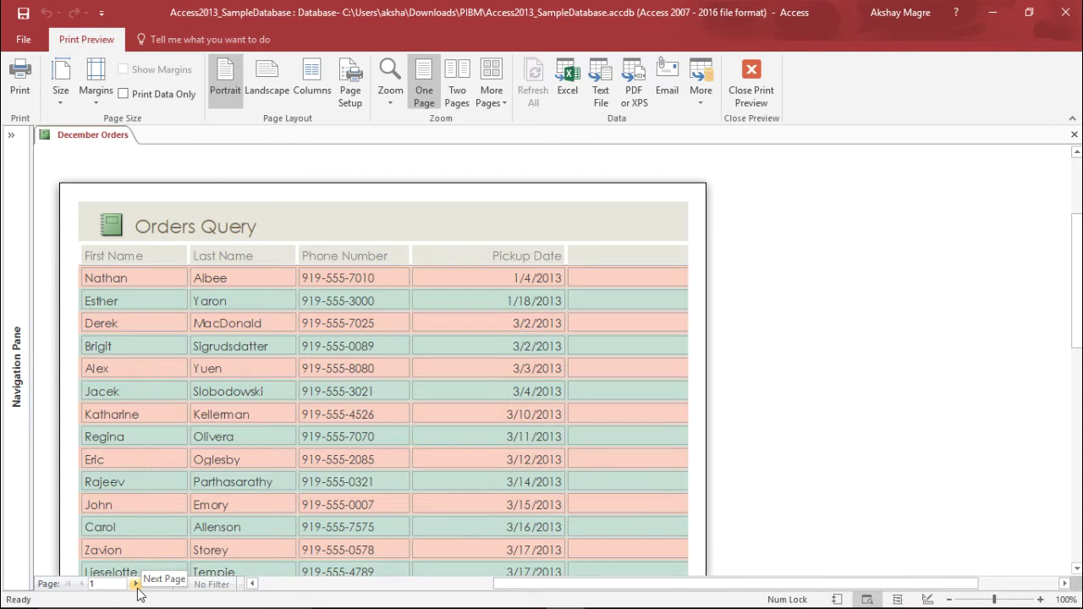
left_click(135, 584)
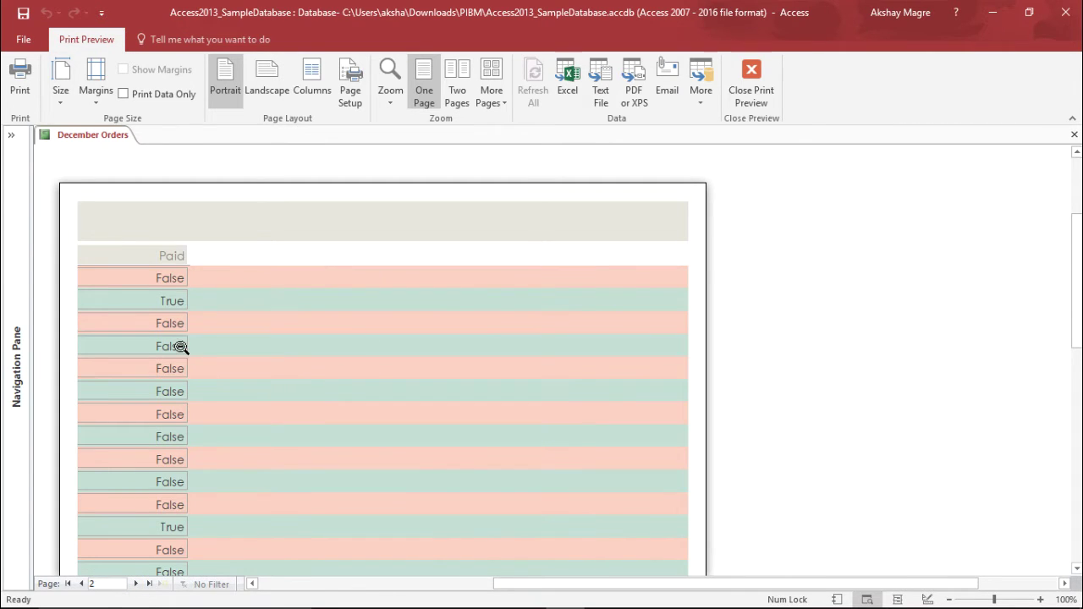
left_click(70, 584)
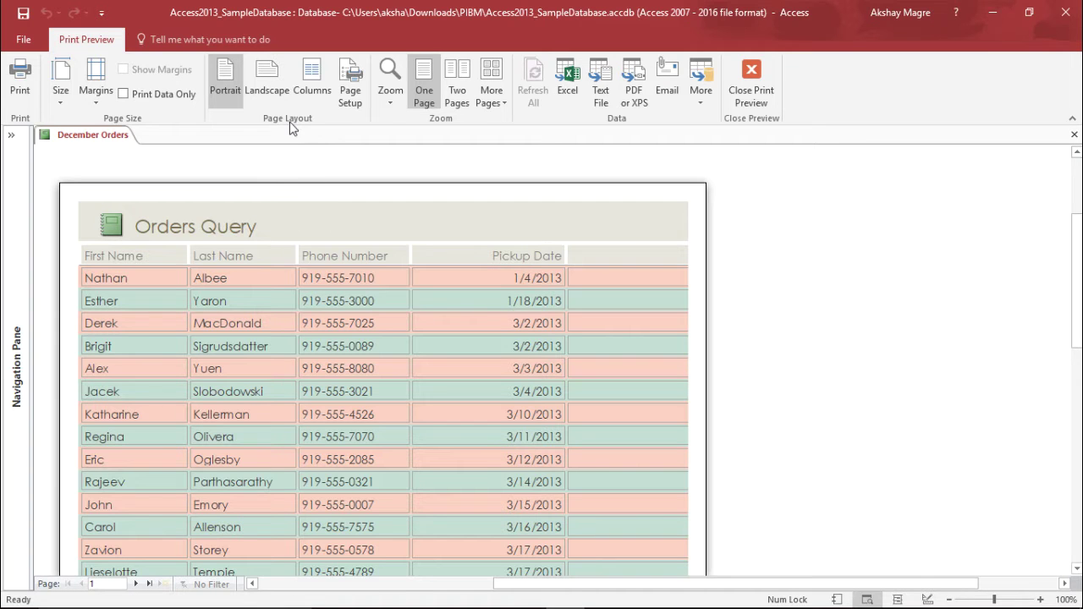
Switch the preview to landscape orientation, accepting the section-width warning.
left_click(267, 78)
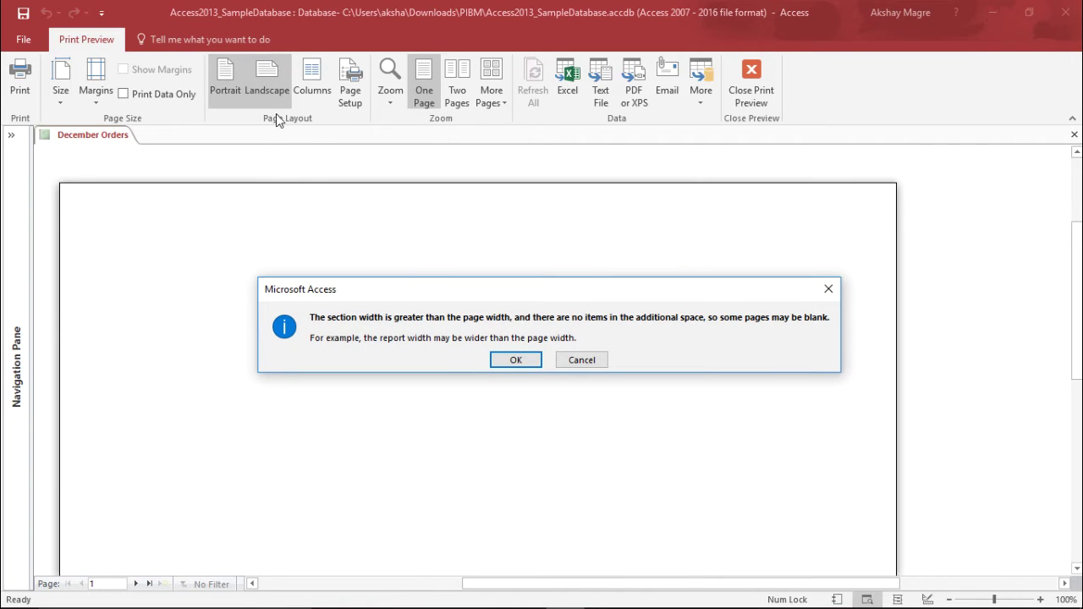
left_click(514, 362)
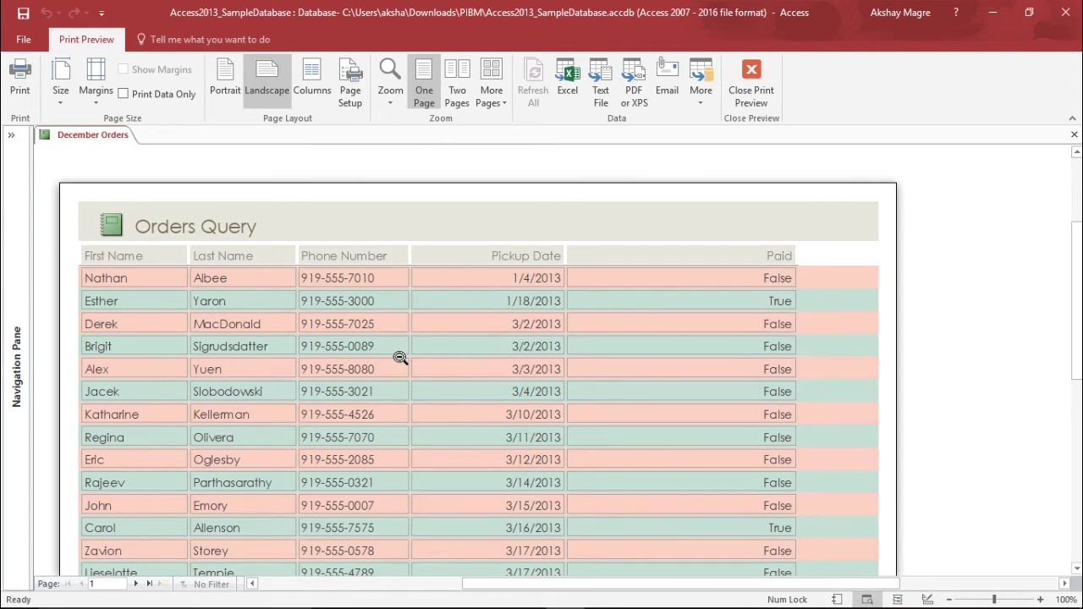
scroll(397, 362, "down", 3)
scroll(393, 367, "down", 4)
scroll(392, 367, "up", 2)
scroll(385, 363, "up", 2)
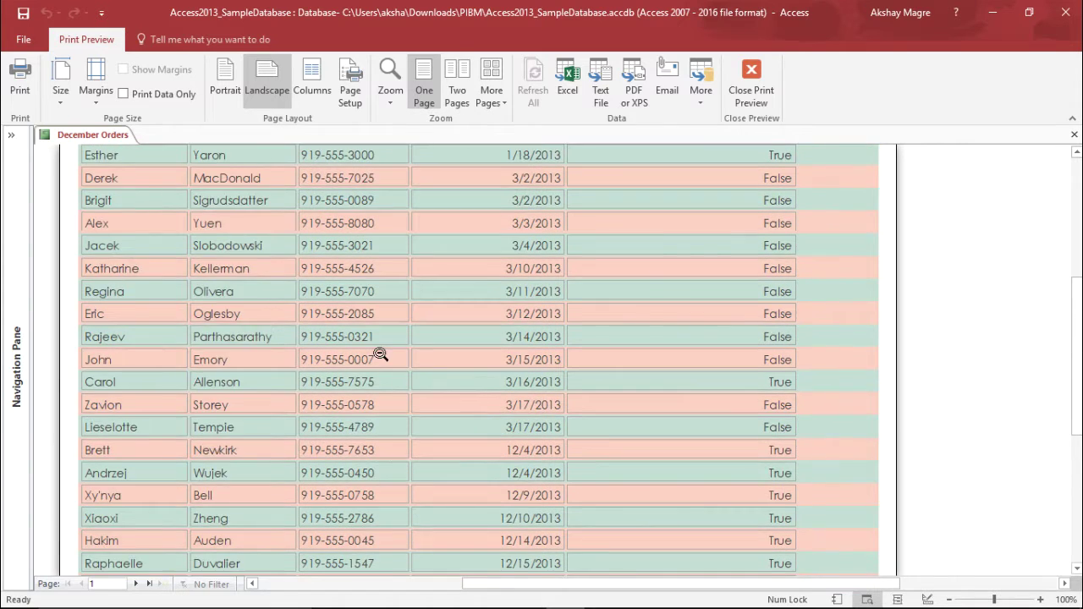
scroll(380, 354, "up", 1)
scroll(332, 259, "up", 1)
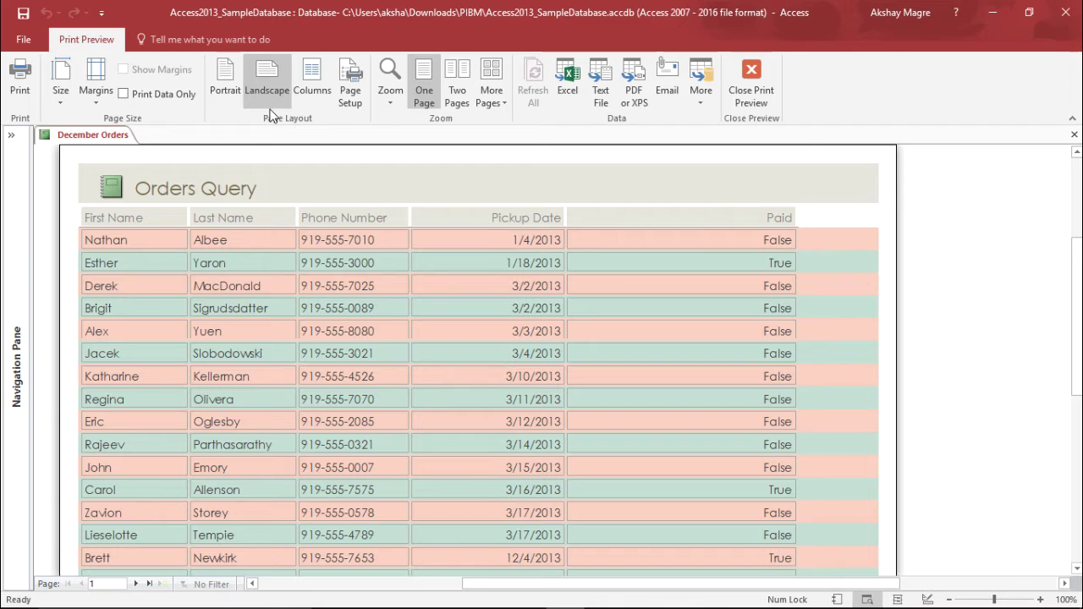
Try portrait orientation and the Columns settings, cancelling without changes.
left_click(225, 84)
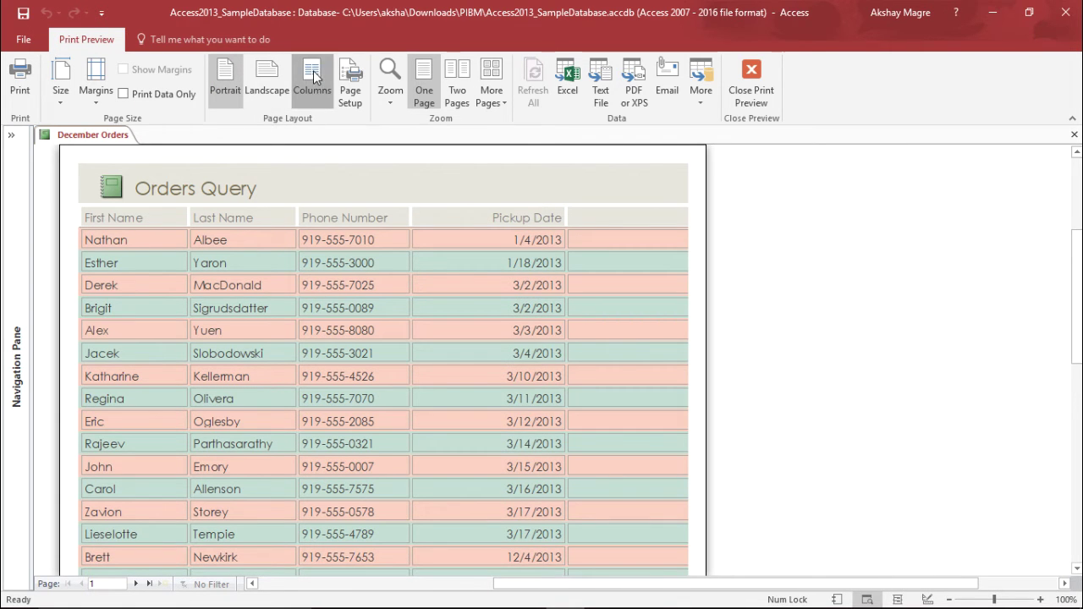
left_click(306, 85)
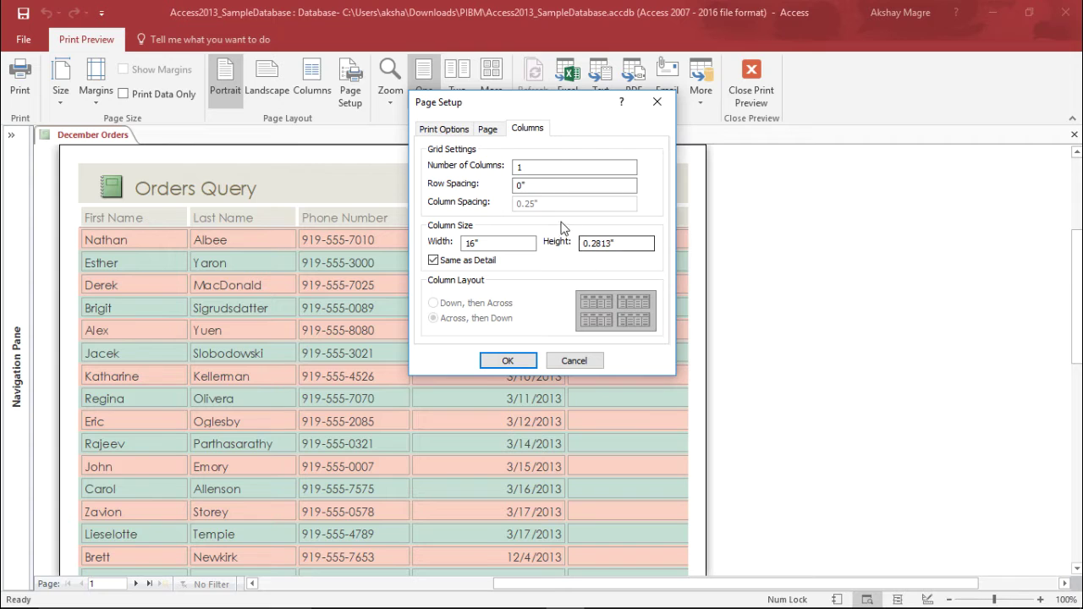
left_click(577, 362)
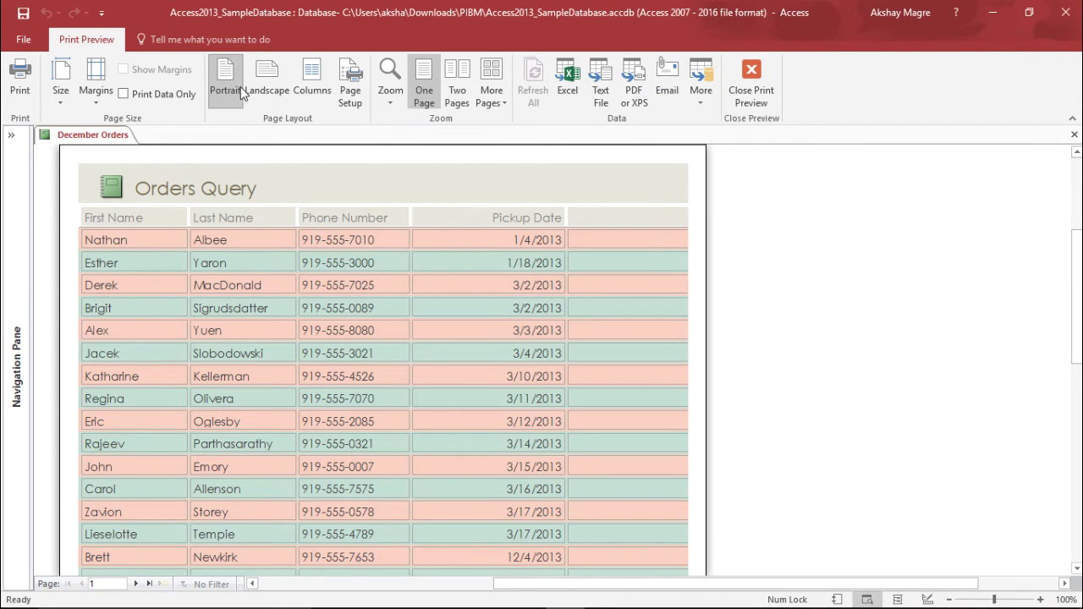
Return to landscape so all five columns, including Paid, fit on page one.
left_click(270, 84)
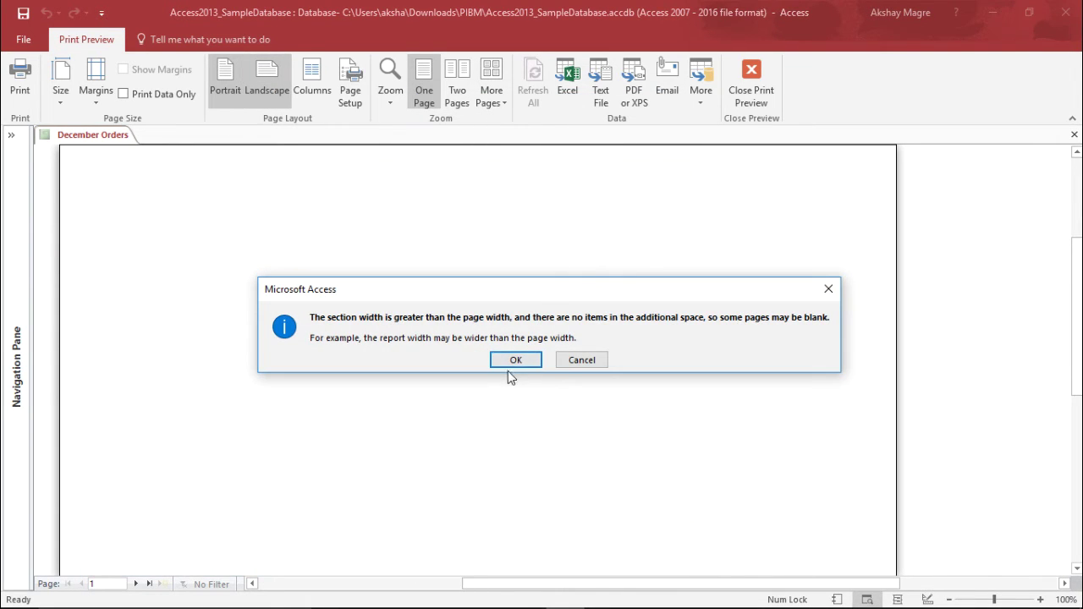
left_click(515, 362)
scroll(447, 294, "down", 2)
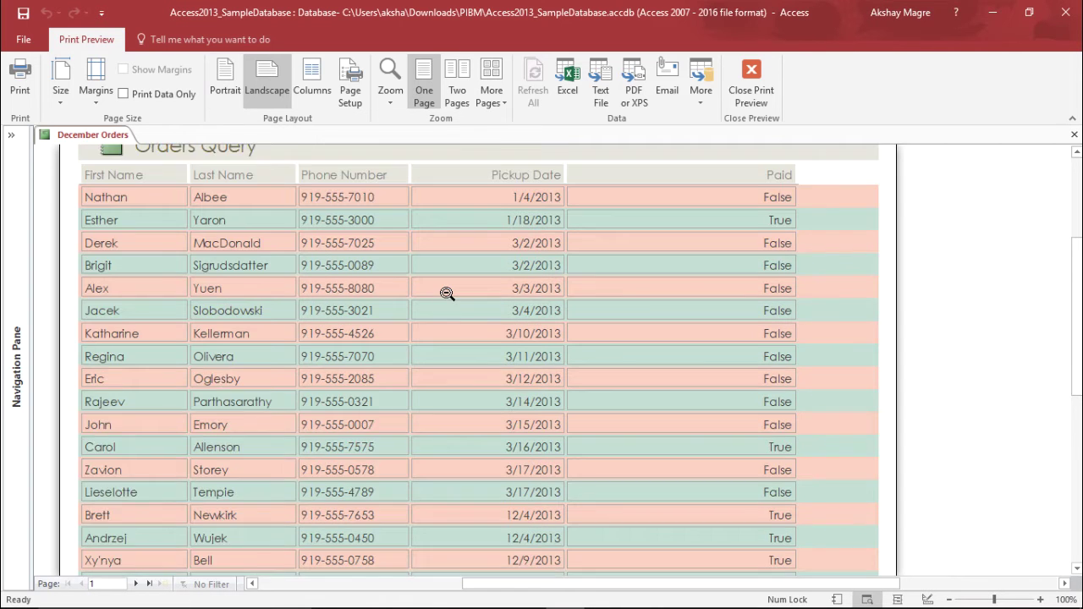
scroll(446, 293, "down", 3)
scroll(445, 294, "up", 2)
scroll(546, 380, "up", 1)
scroll(456, 321, "up", 1)
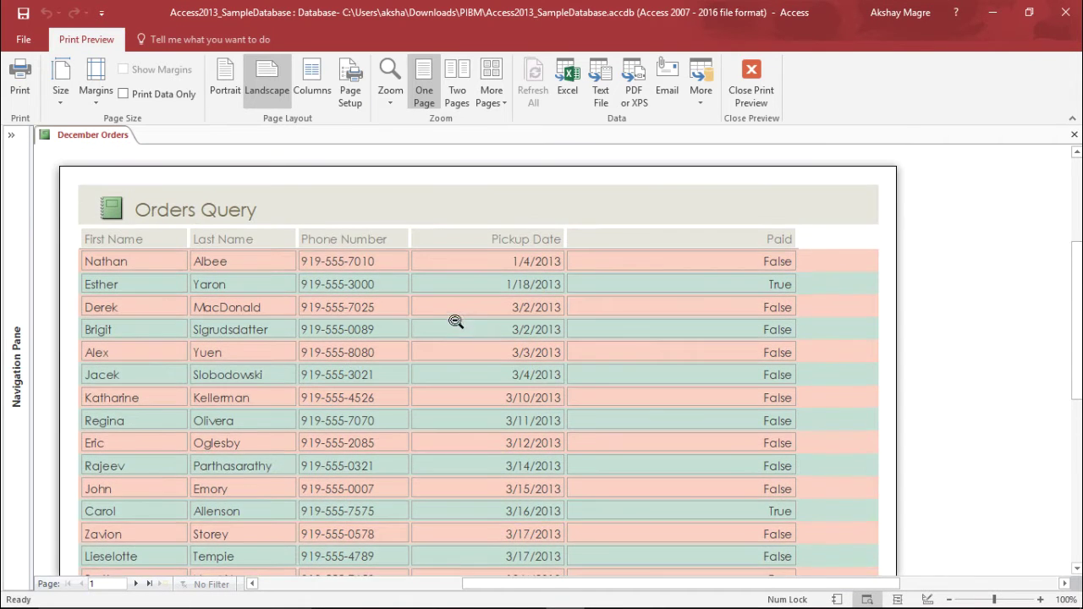
scroll(488, 317, "up", 1)
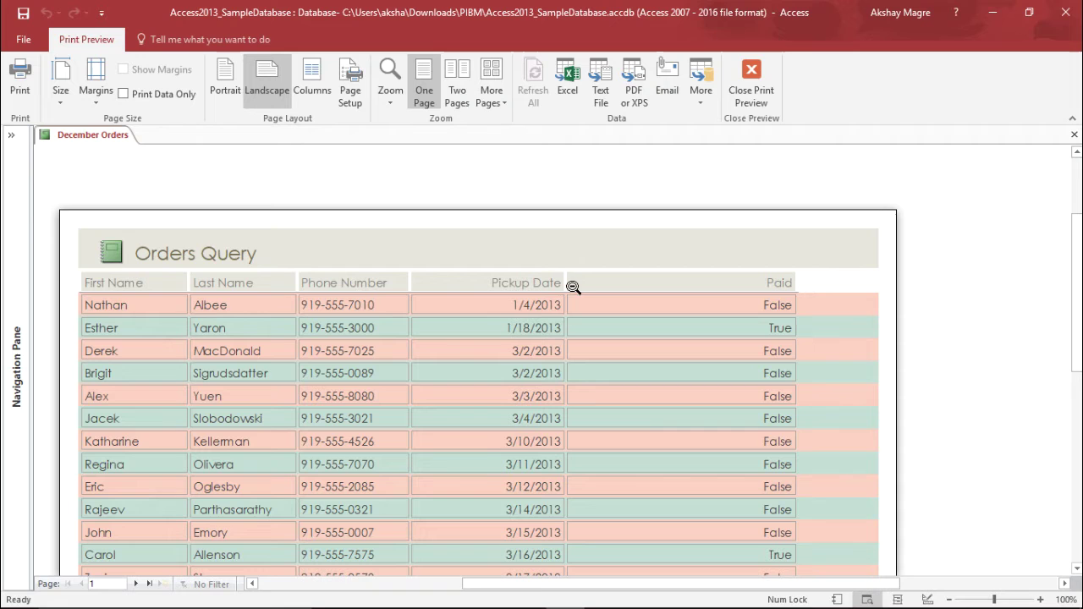
left_click(393, 100)
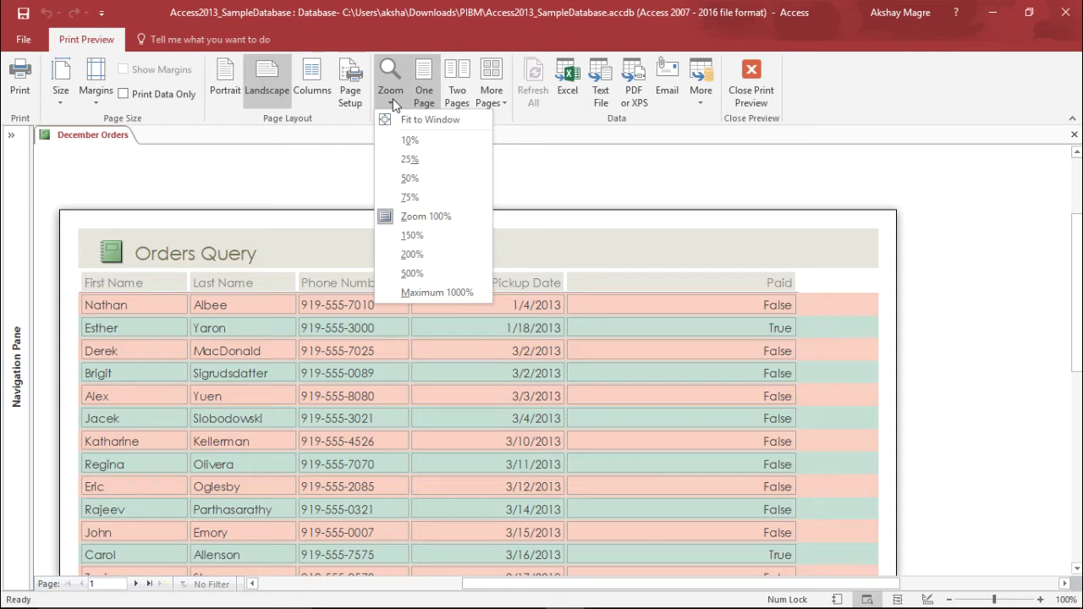
left_click(447, 127)
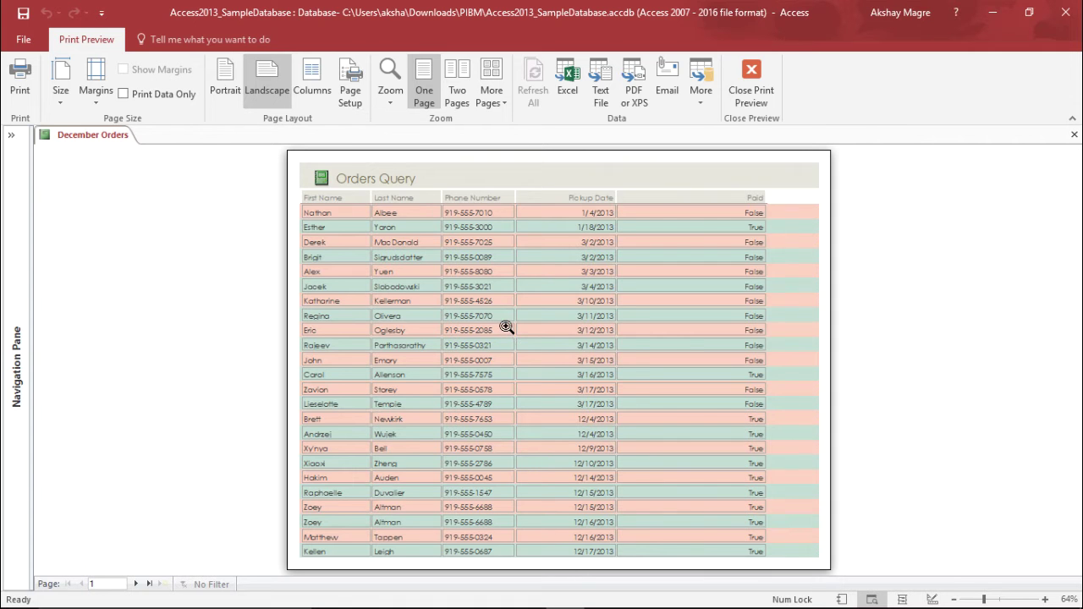
left_click(390, 100)
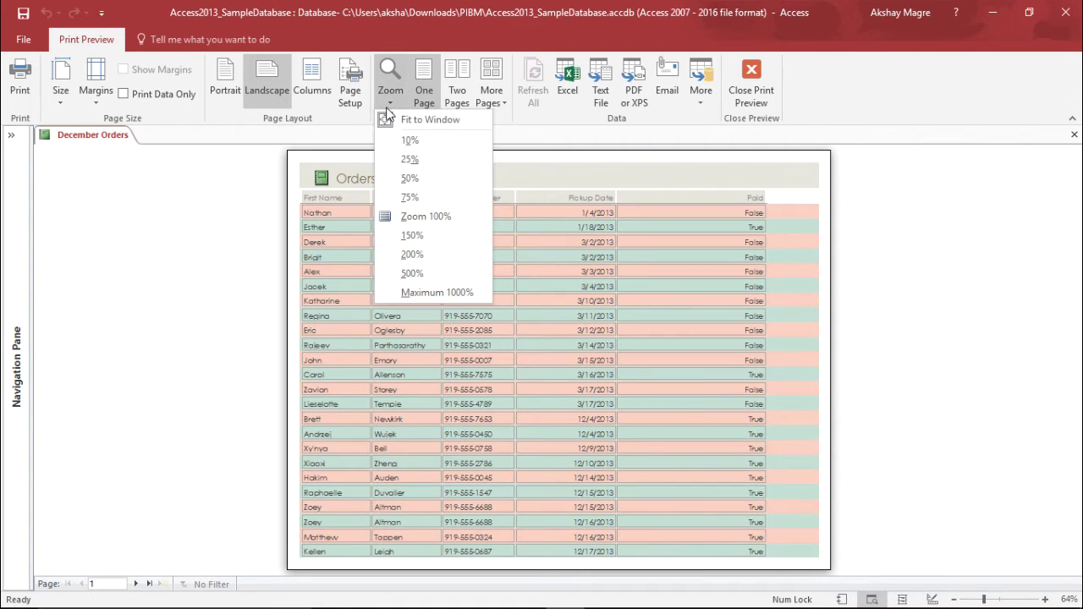
left_click(435, 220)
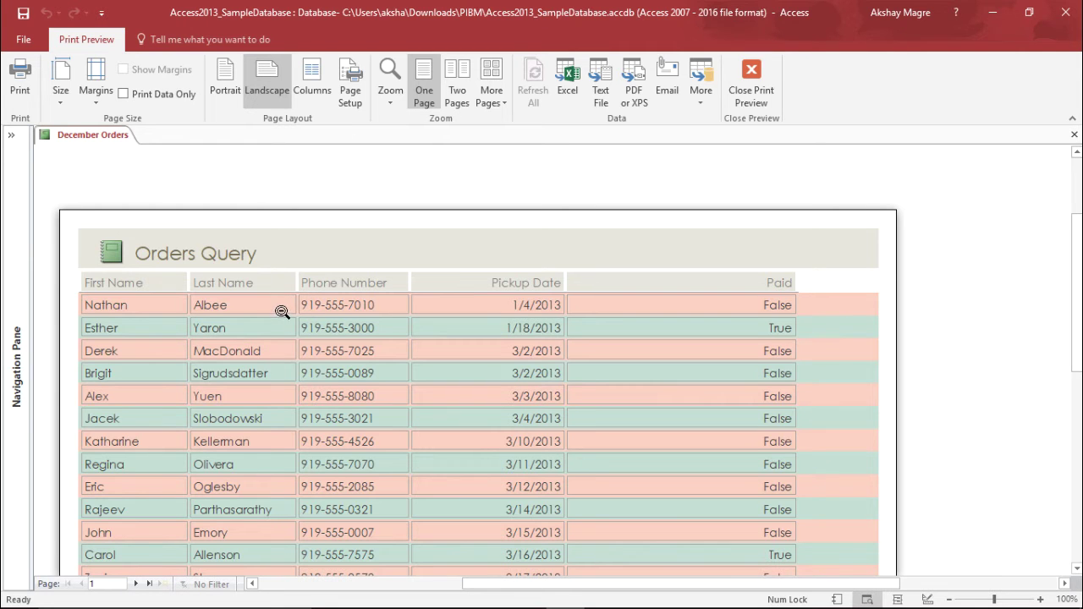
Browse the paper Size and Margins presets without changing anything.
left_click(58, 100)
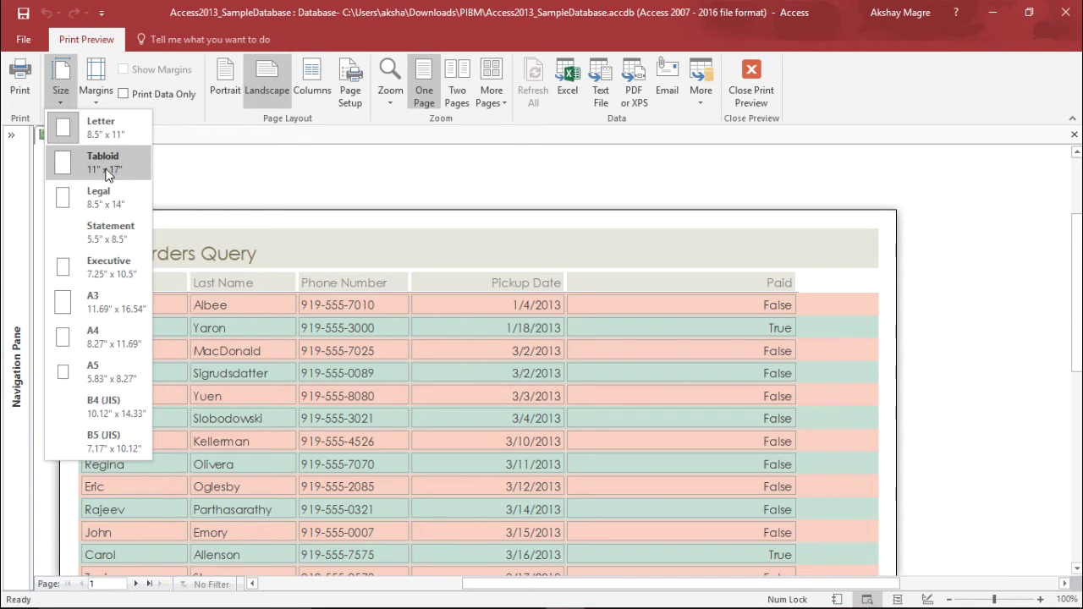
left_click(95, 112)
left_click(96, 90)
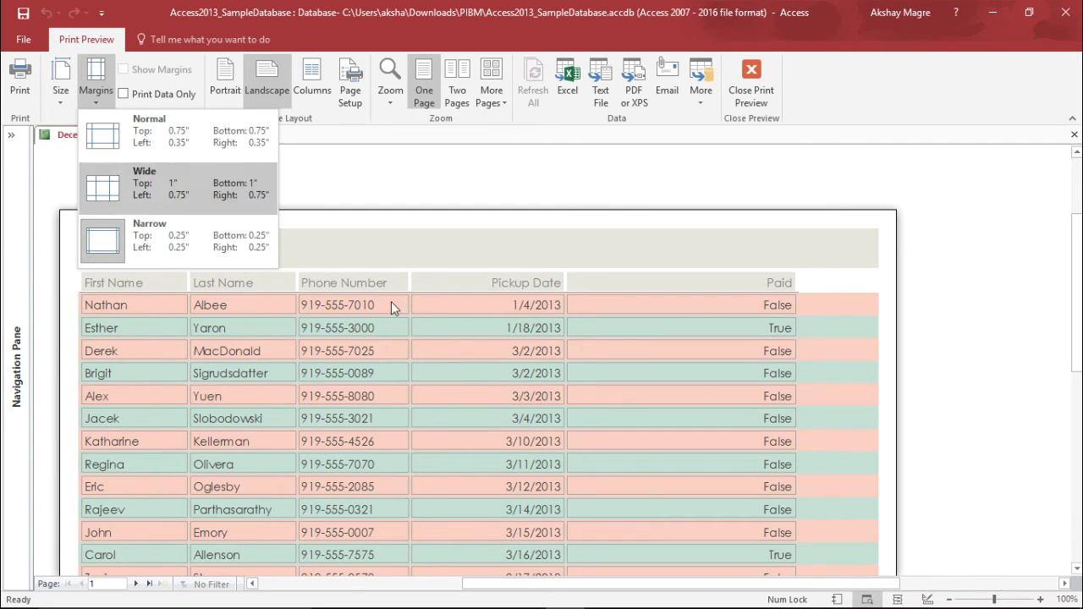
left_click(785, 365)
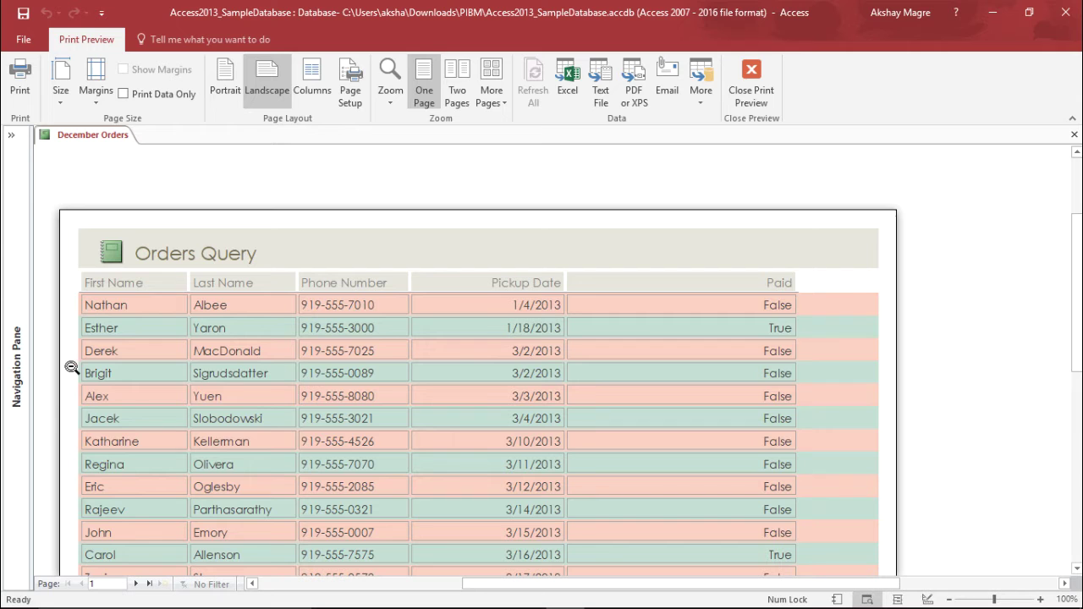
Apply Wide margins to the report, accepting the page-width warnings.
left_click(88, 97)
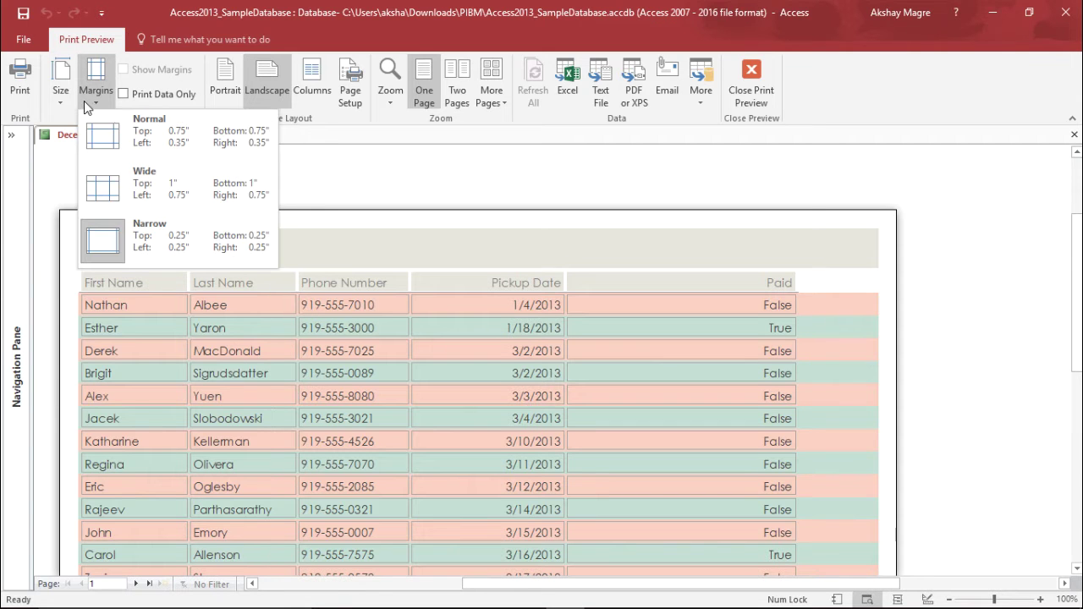
left_click(204, 181)
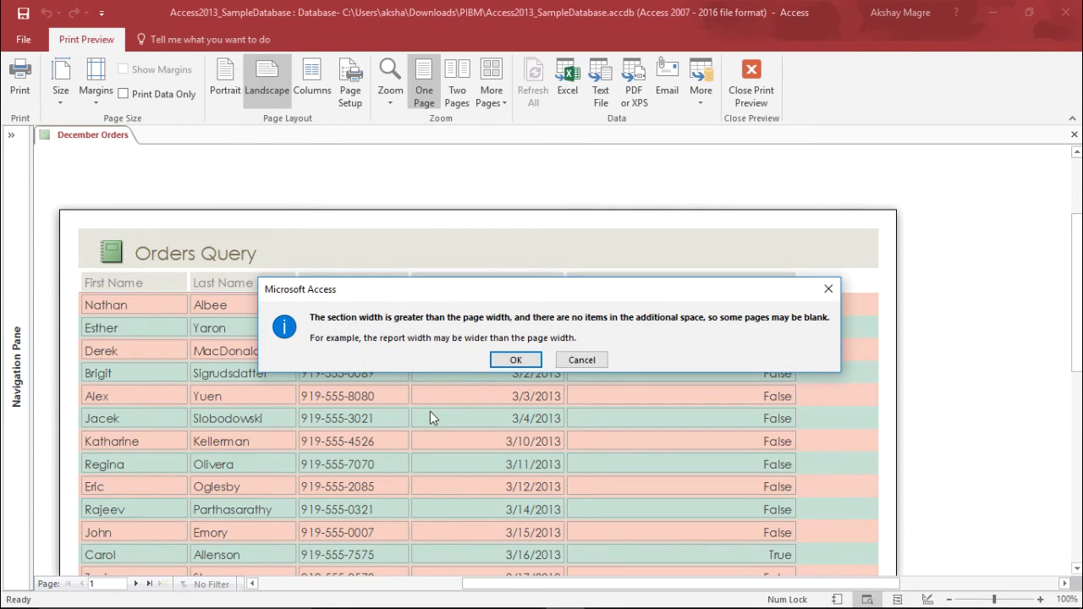
left_click(513, 369)
left_click(514, 360)
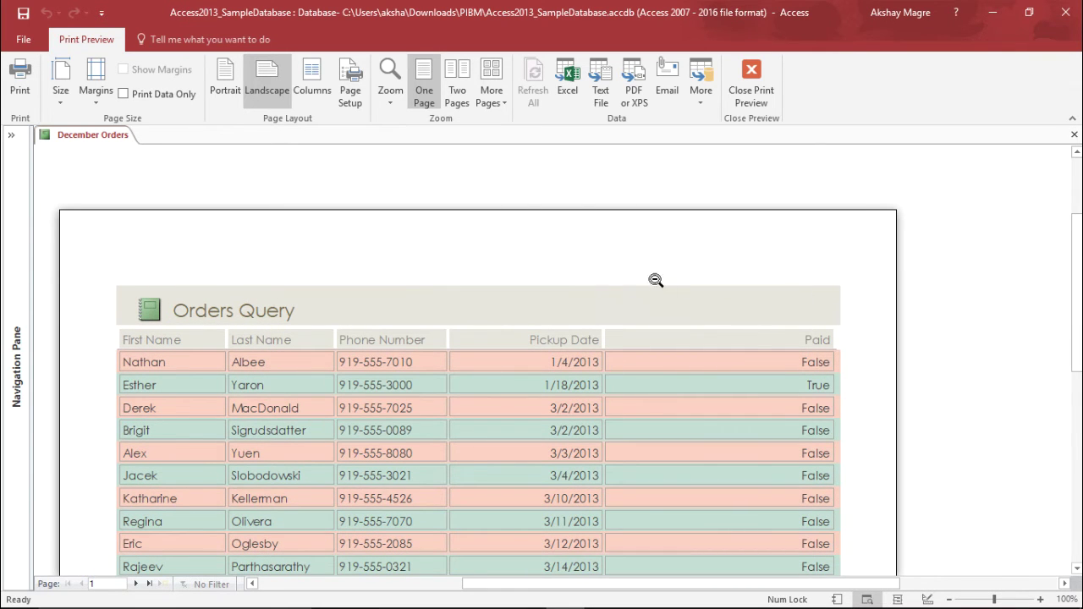
scroll(363, 302, "down", 2)
scroll(394, 307, "down", 3)
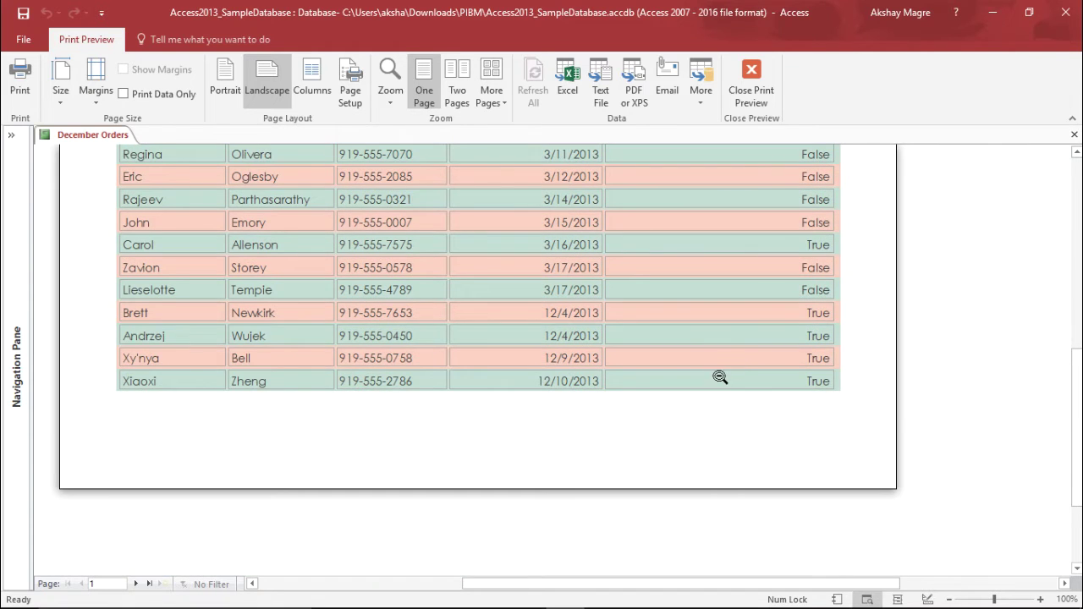
scroll(719, 377, "up", 3)
scroll(790, 362, "up", 1)
scroll(781, 248, "up", 1)
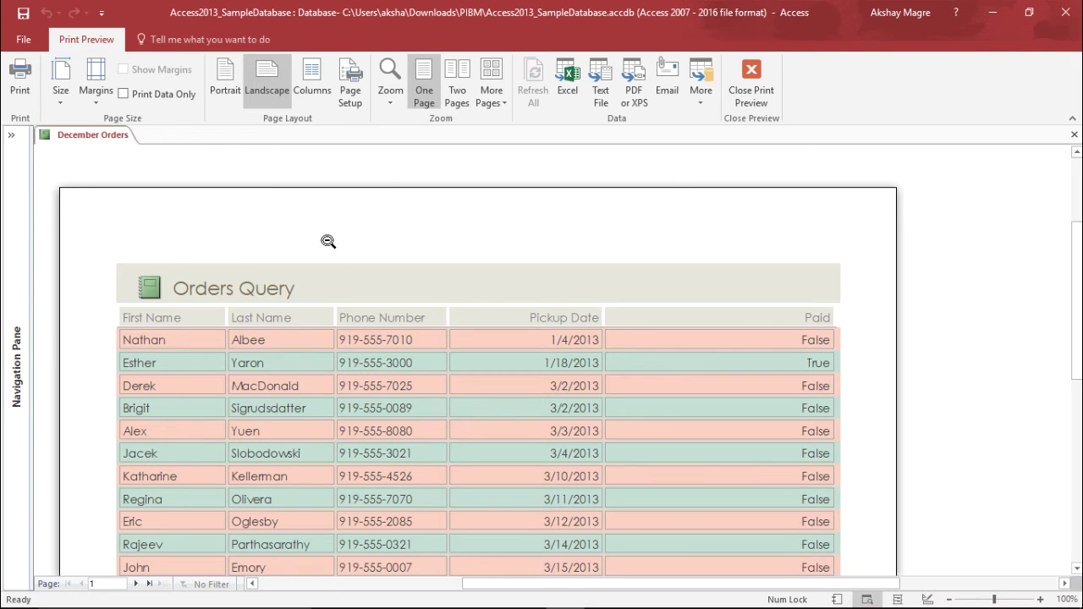
Apply Normal margins, accept the warning, and zoom out and back in to check the page.
left_click(88, 93)
left_click(128, 137)
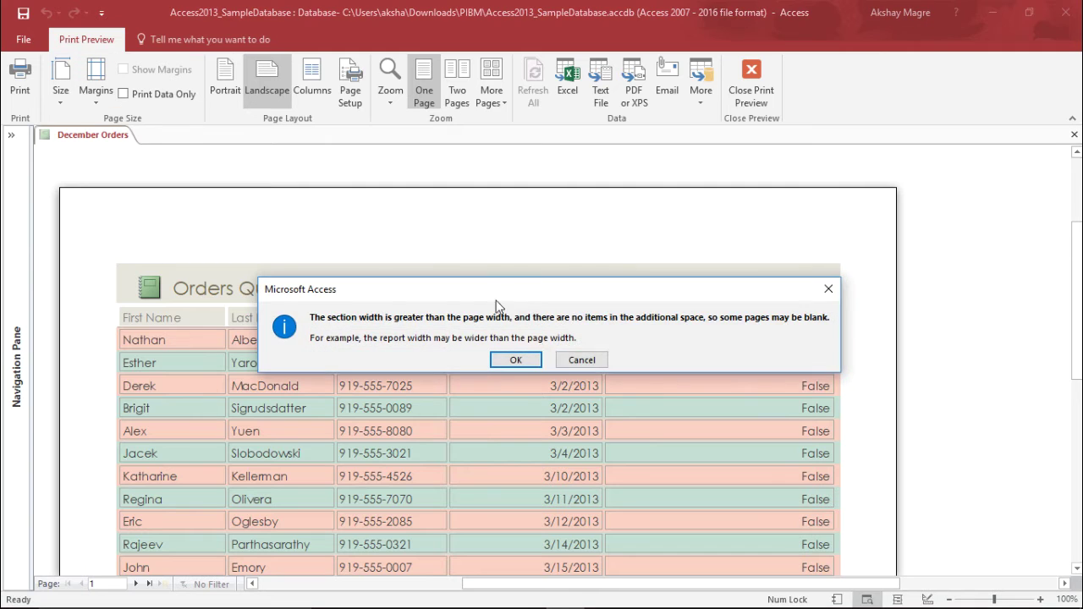
left_click(516, 360)
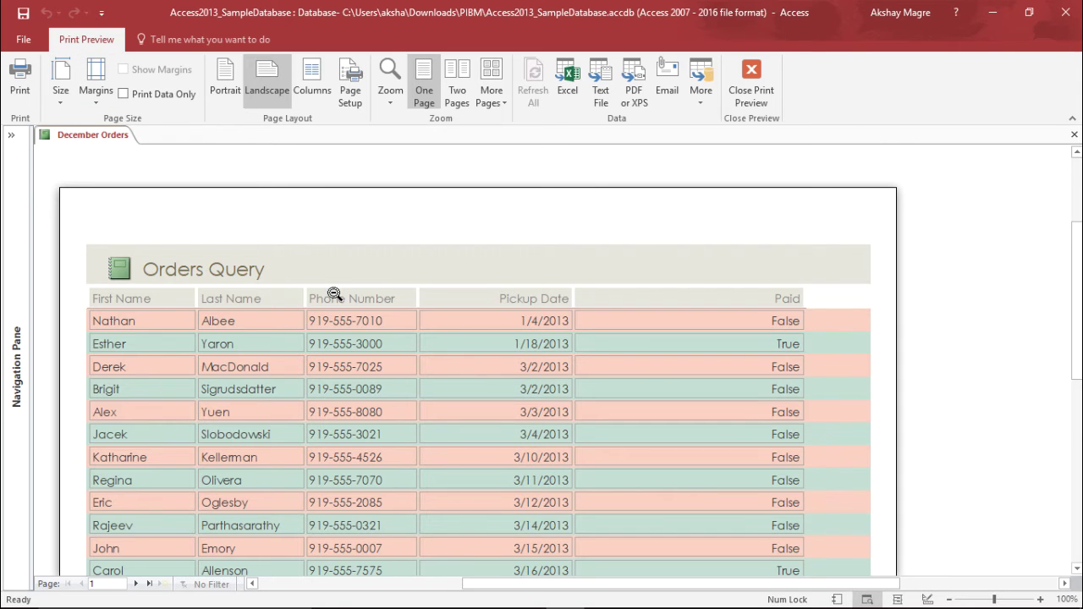
scroll(414, 328, "down", 3)
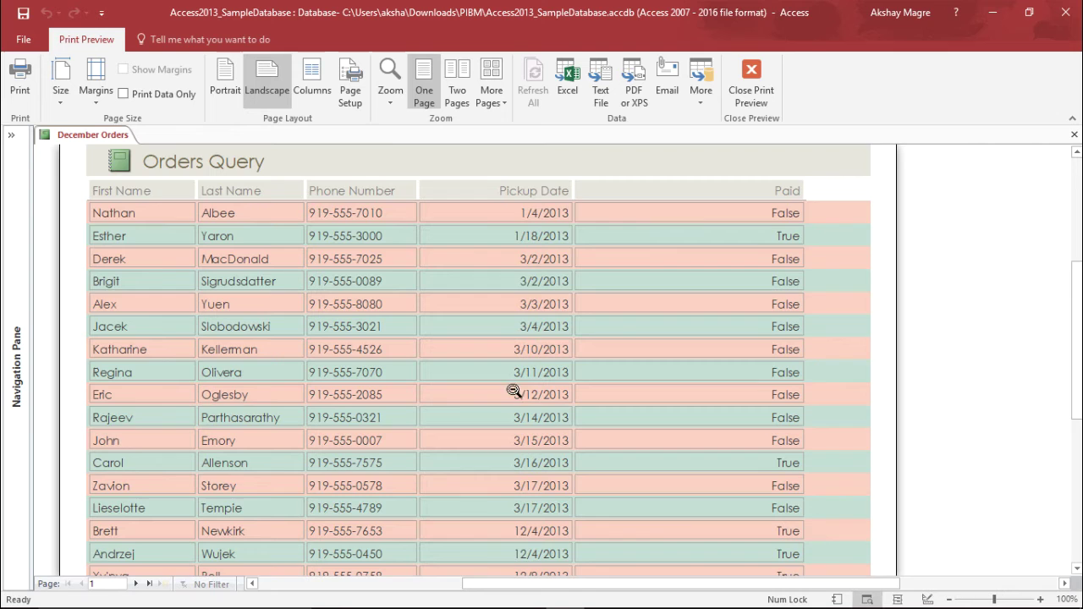
scroll(496, 408, "down", 3)
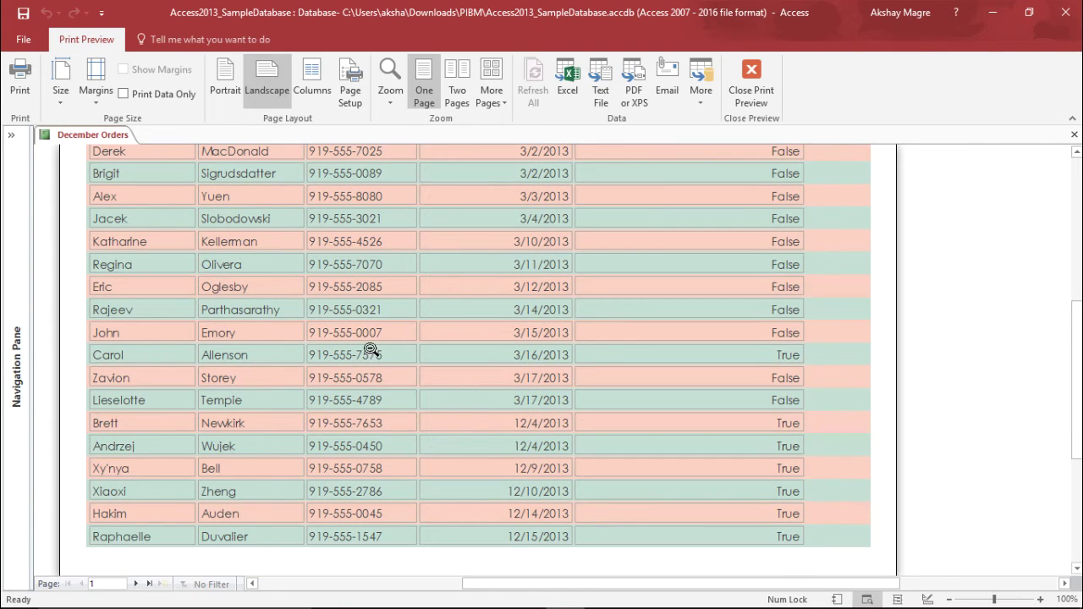
left_click(489, 329)
left_click(478, 328)
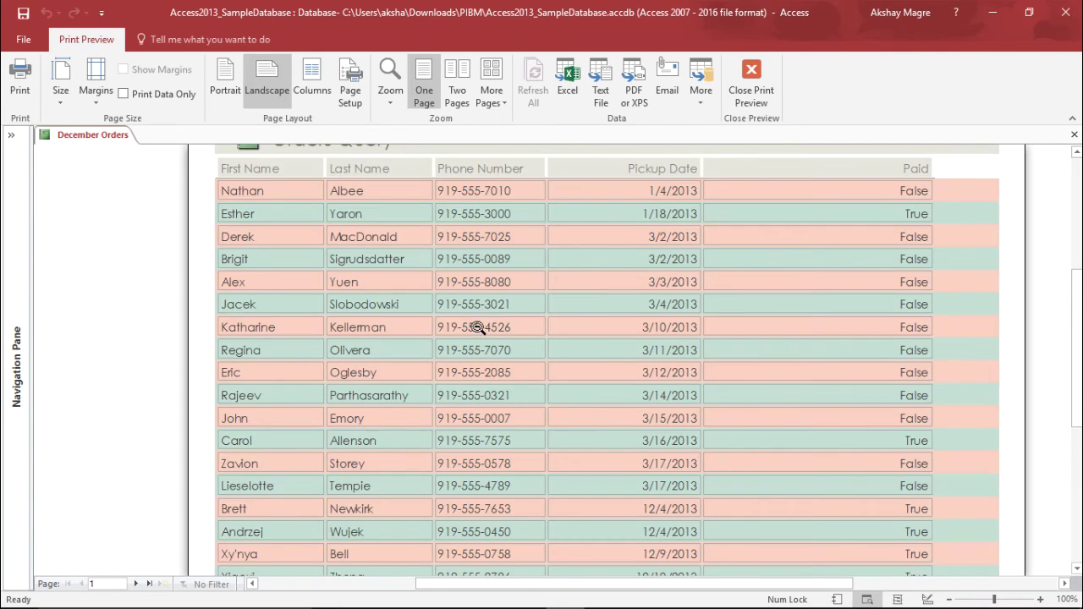
scroll(458, 383, "up", 2)
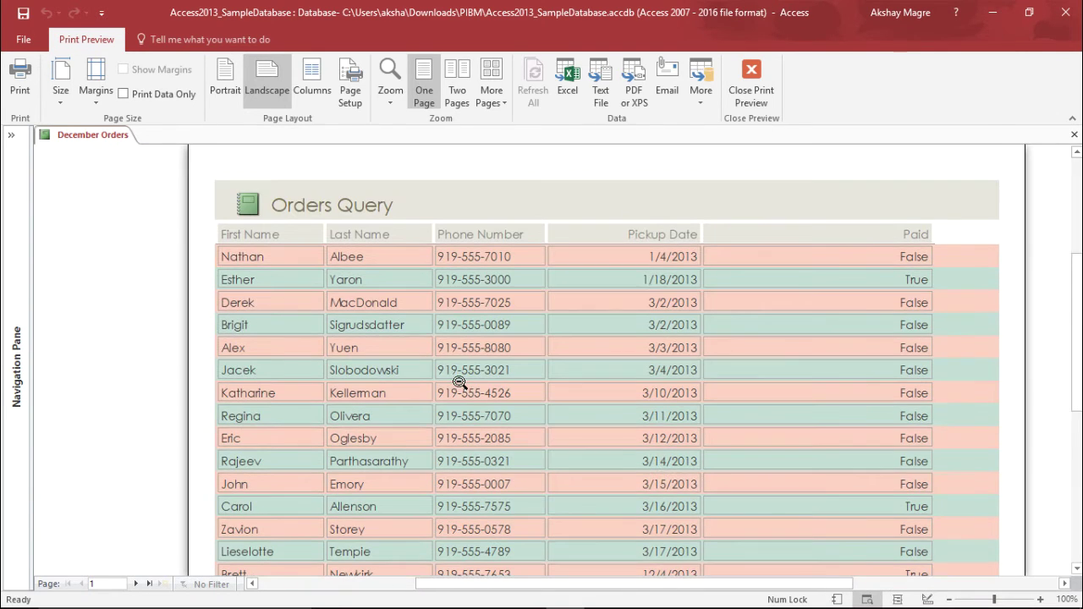
left_click(123, 94)
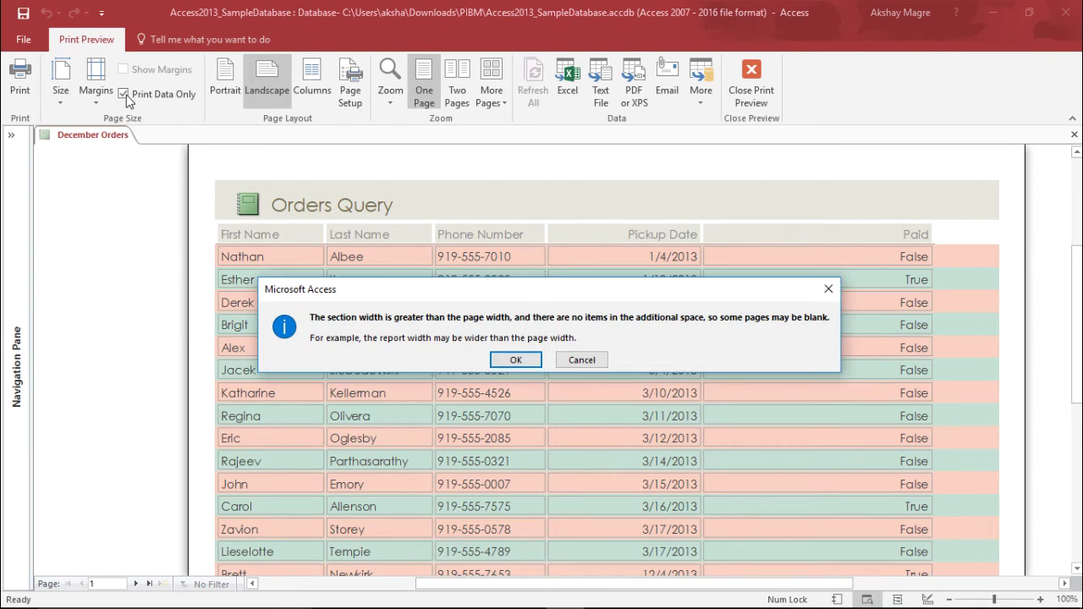
left_click(515, 359)
scroll(469, 321, "down", 3)
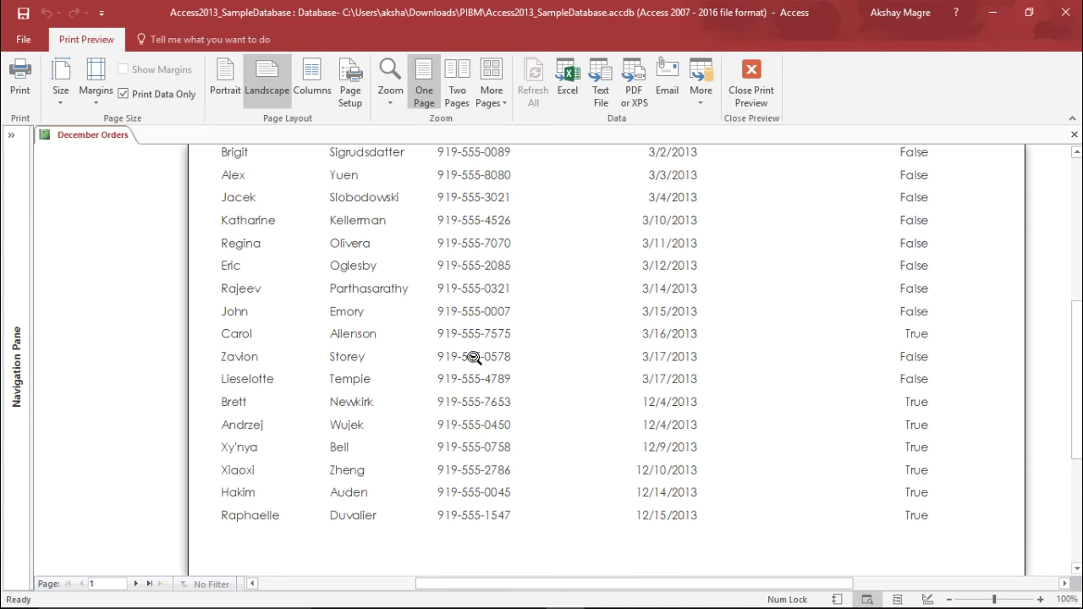
scroll(472, 360, "up", 4)
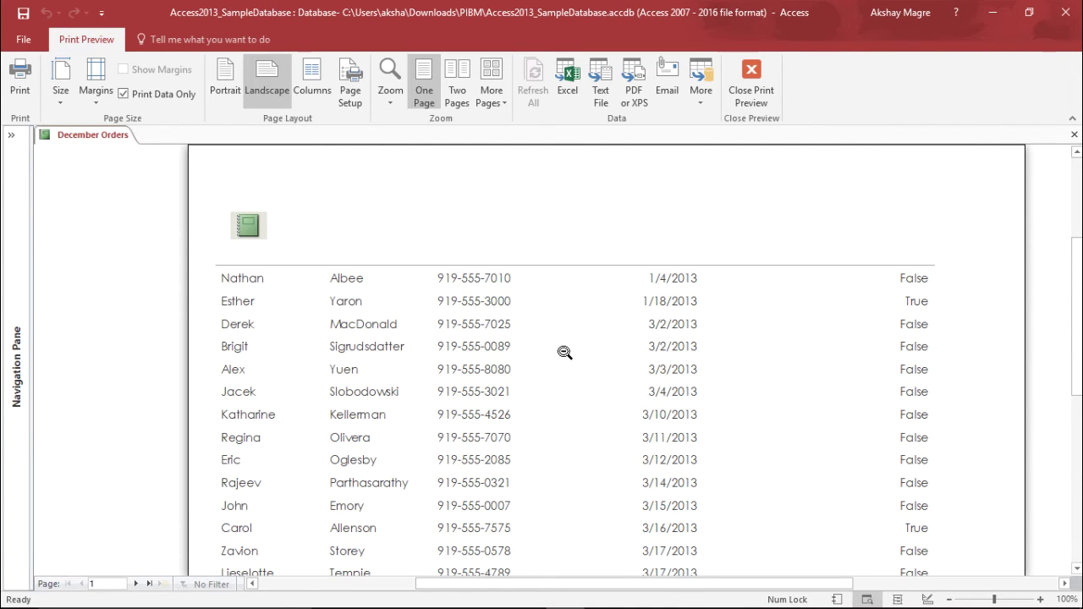
left_click(189, 101)
left_click(529, 356)
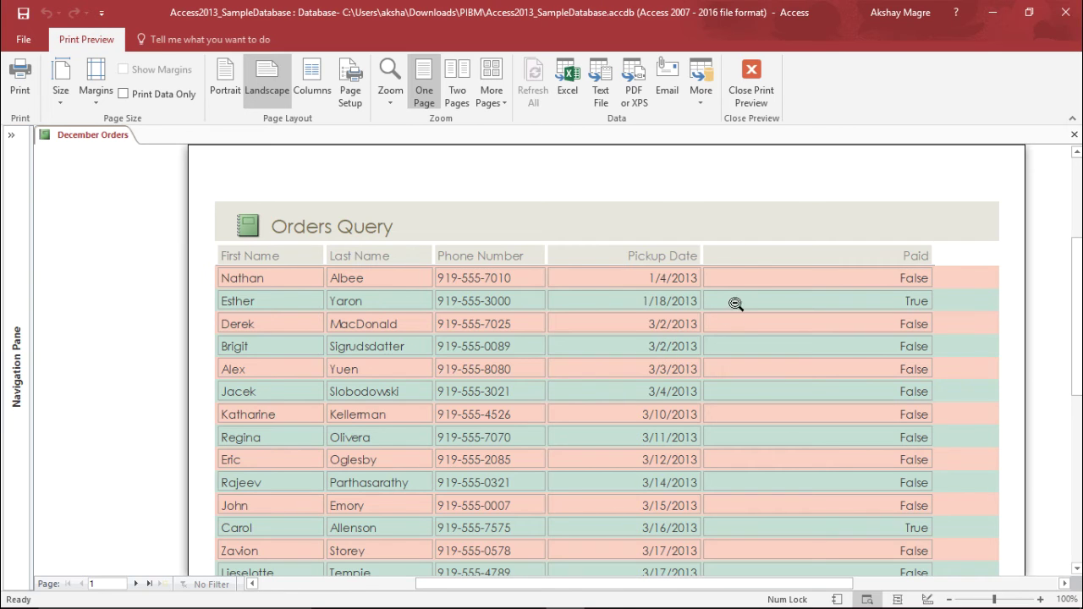
Publish the report as December Orders.pdf in Documents, dismissing the page-width warning.
left_click(706, 97)
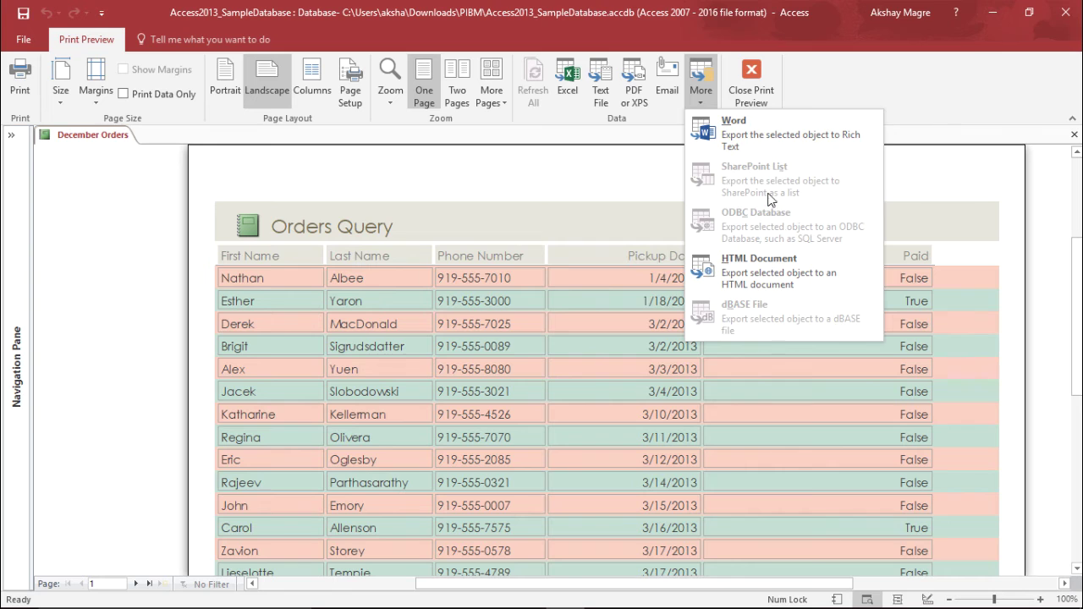
left_click(615, 205)
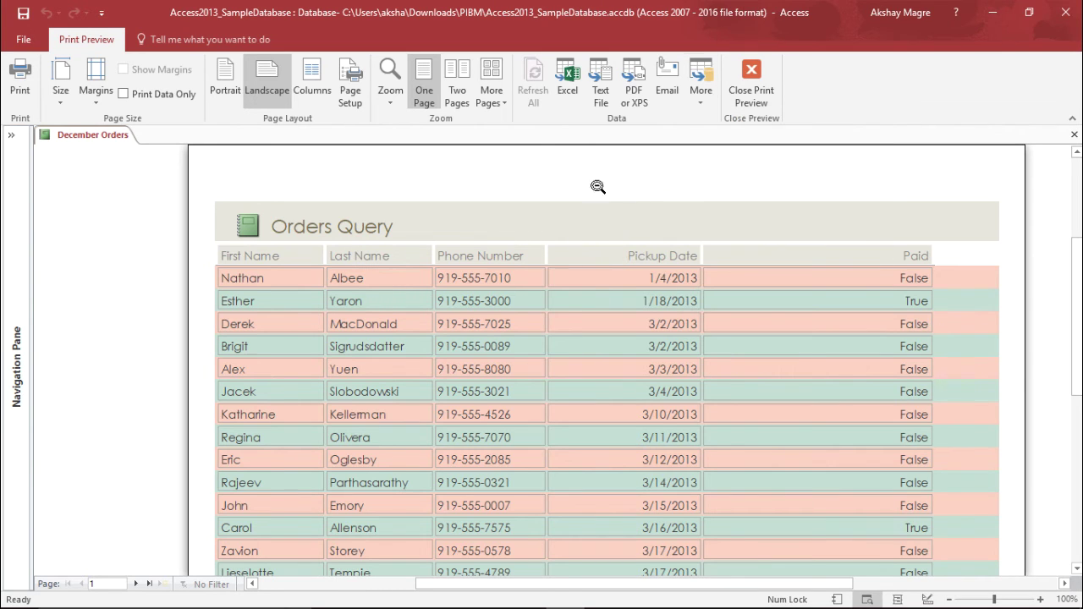
left_click(635, 86)
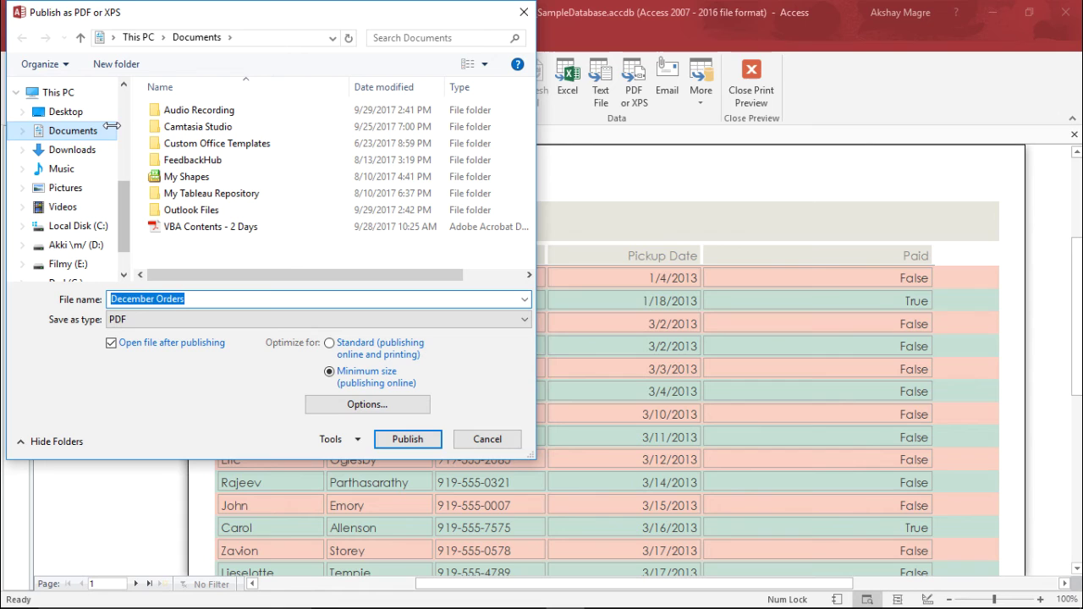
left_click(93, 133)
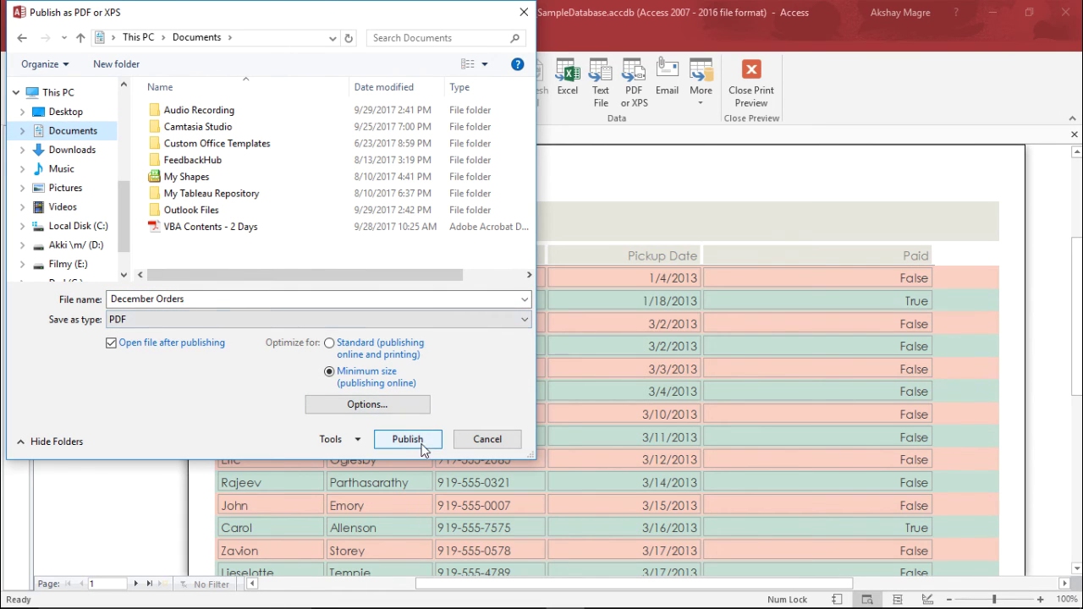
left_click(133, 321)
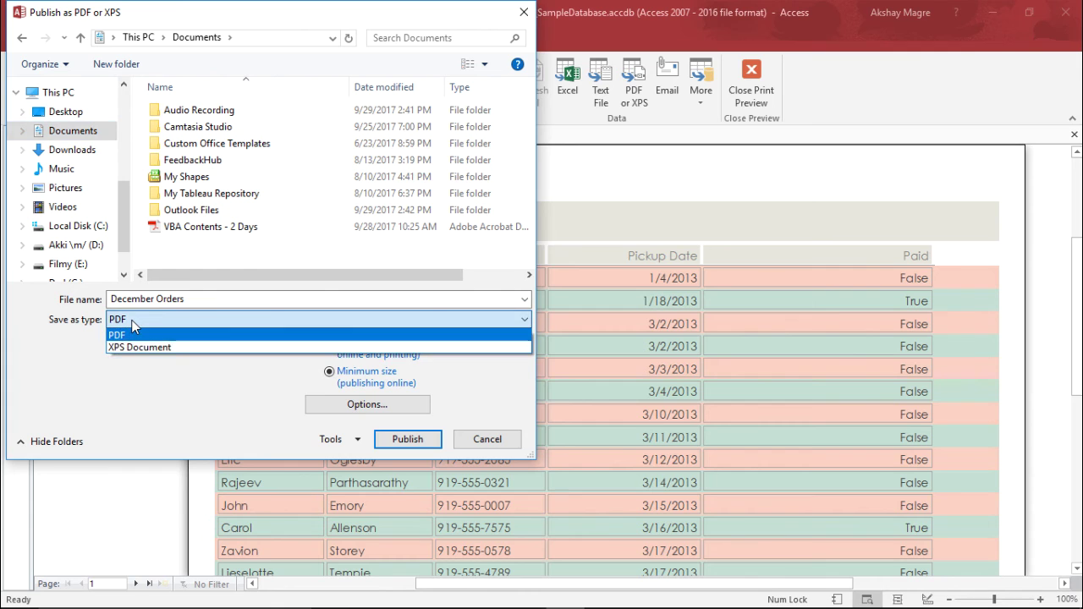
left_click(396, 433)
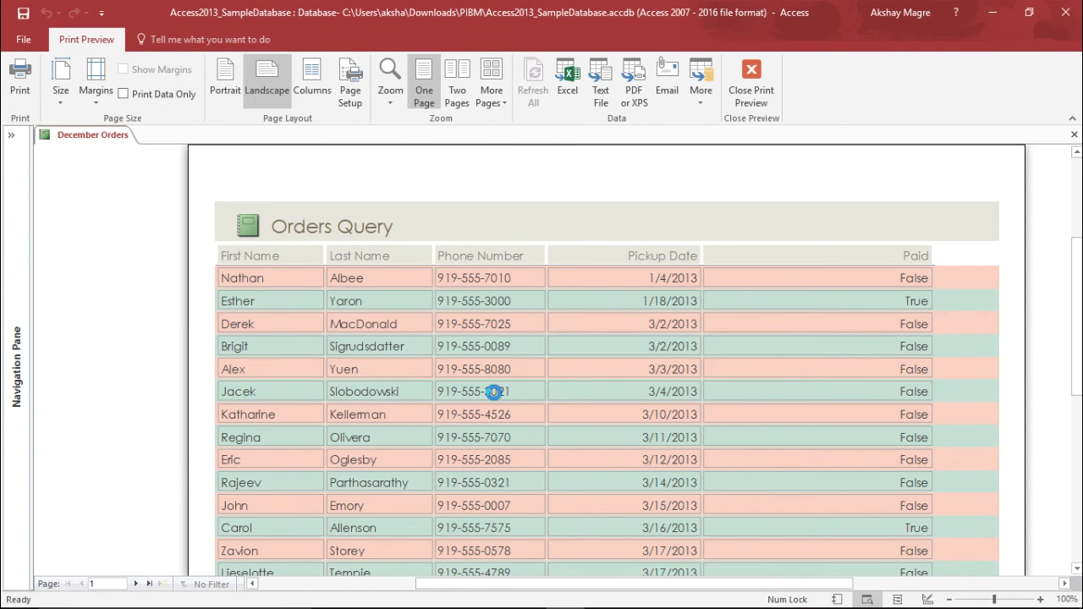
left_click(518, 356)
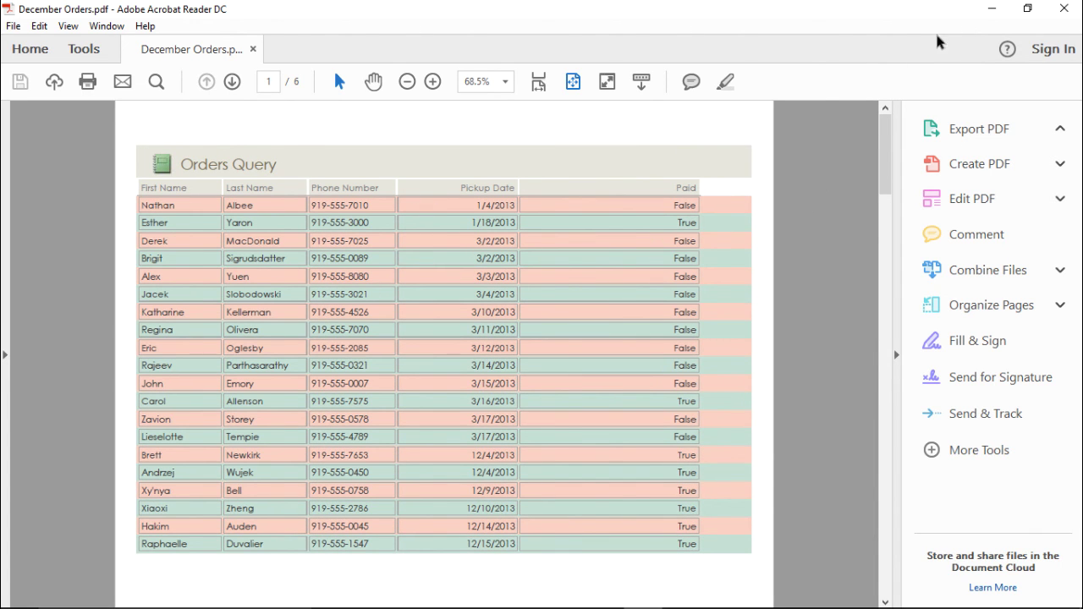
Minimize Acrobat Reader after reviewing the six-page PDF to return to Access.
left_click(982, 12)
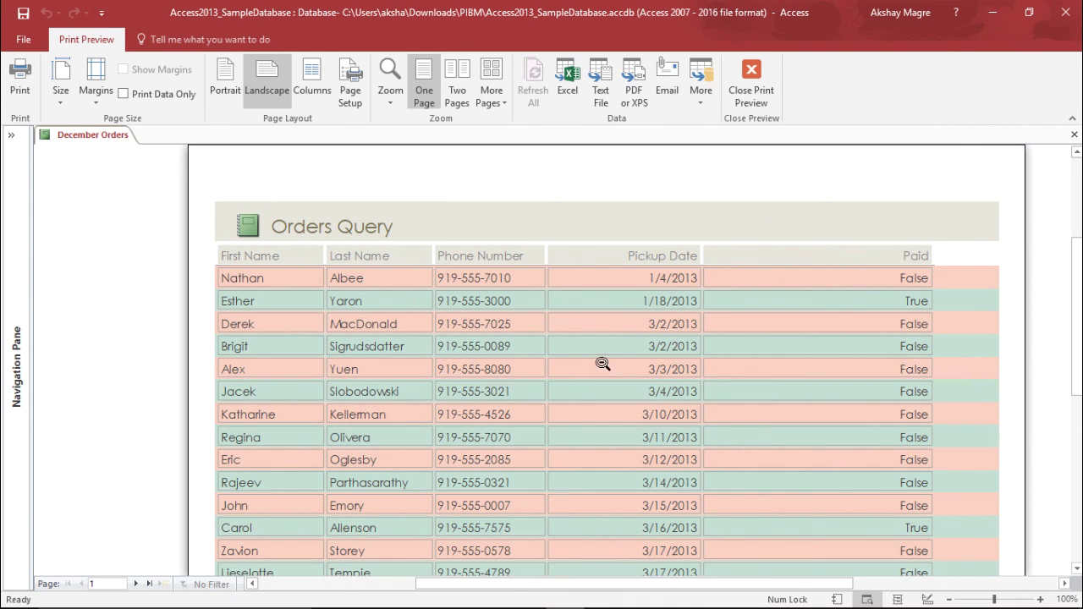
Zoom the preview to fit the page and bring up Print with Microsoft Print to PDF.
scroll(596, 347, "down", 1)
scroll(593, 333, "up", 1)
left_click(546, 191)
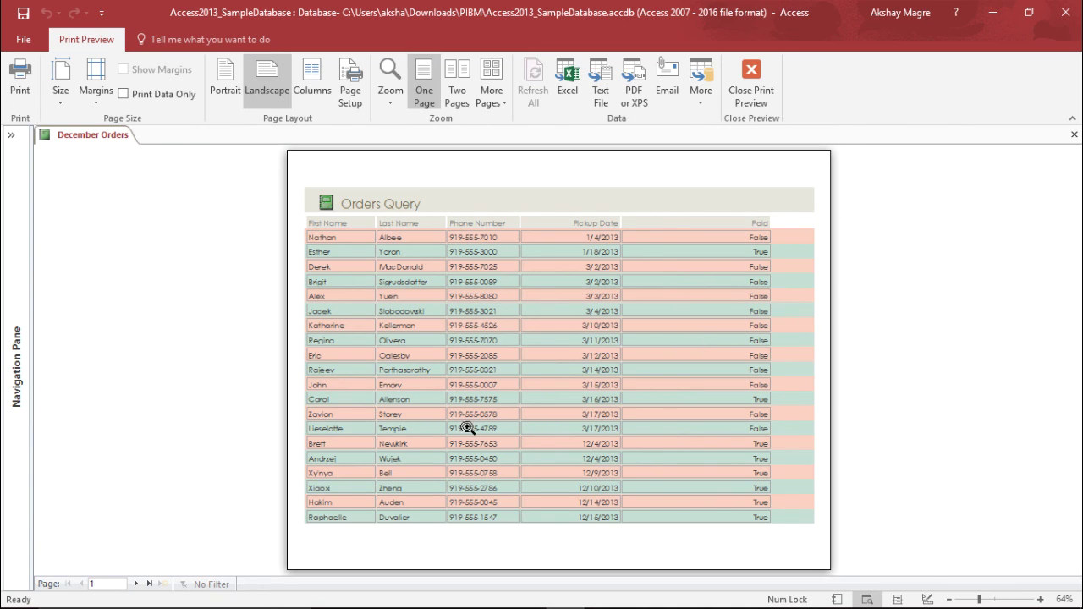
left_click(30, 88)
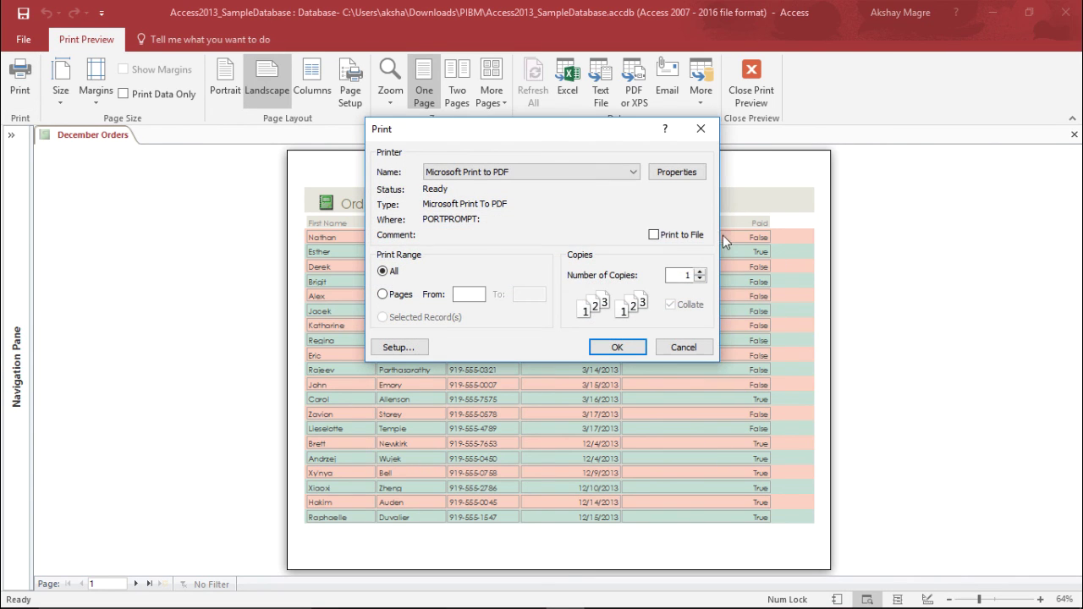